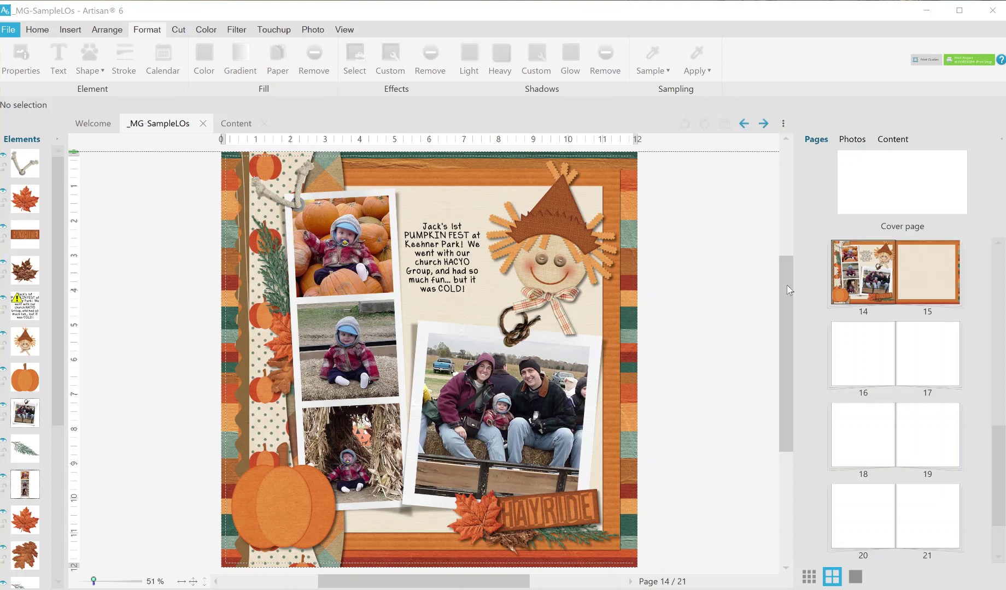
# Open the empty page 15 of the _MG SampleLOs album
pyautogui.moveTo(785, 291); pyautogui.dragTo(786, 295)
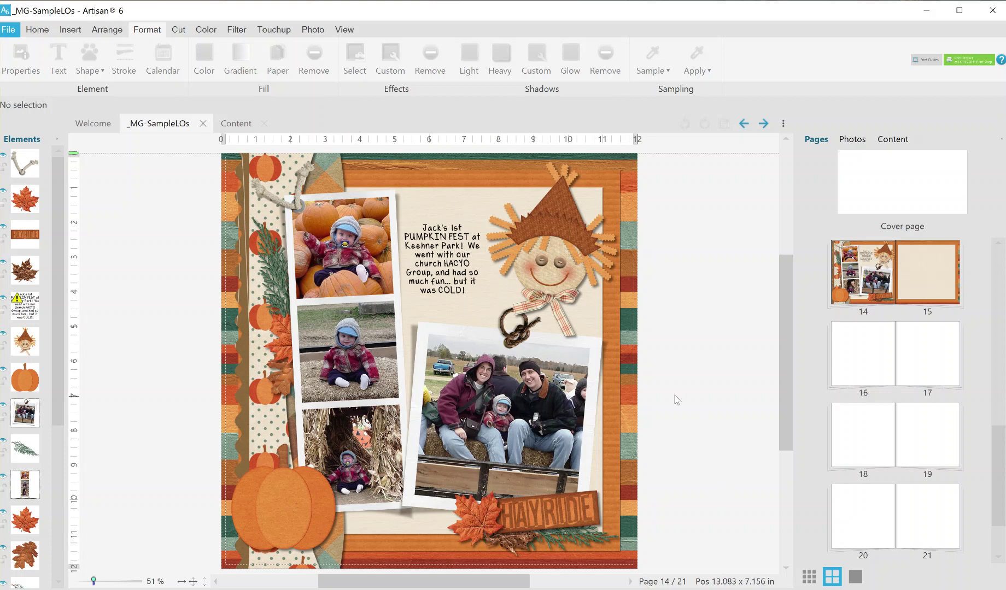
pyautogui.click(917, 277)
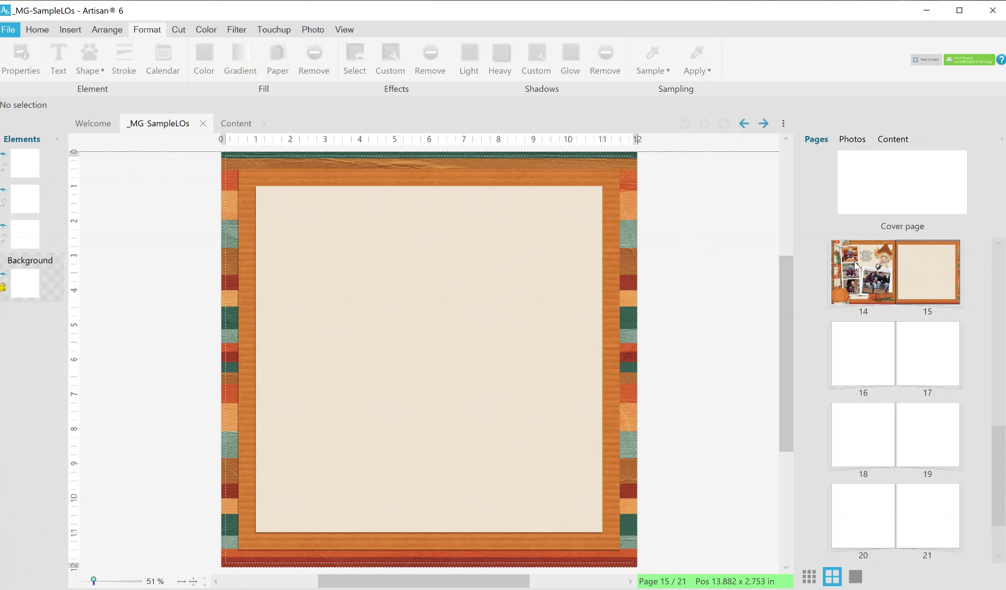
# Show the content kit list and switch the Everyday Seasonal Borders kit to its Papers category
pyautogui.click(885, 141)
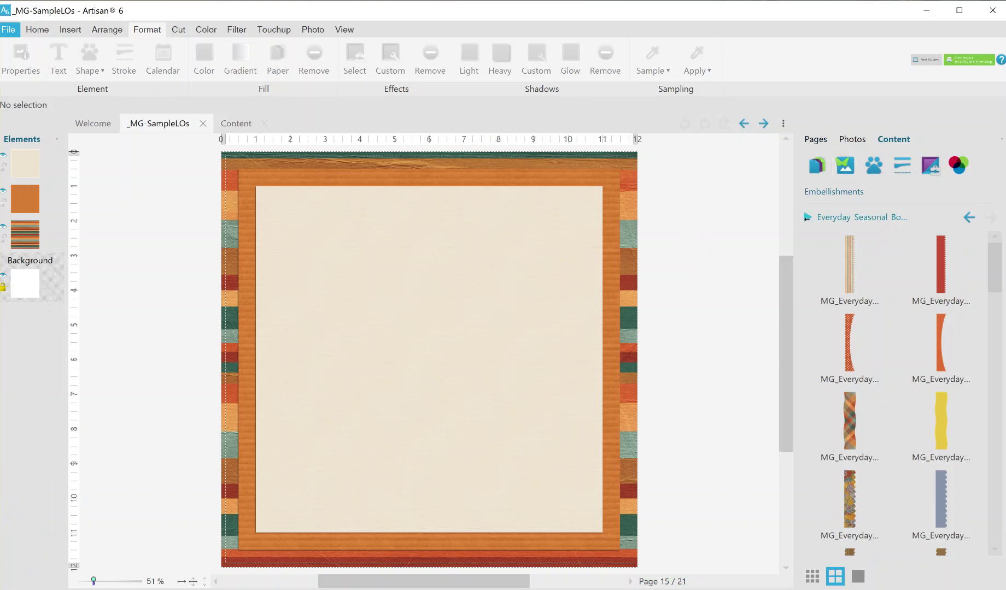
pyautogui.click(807, 217)
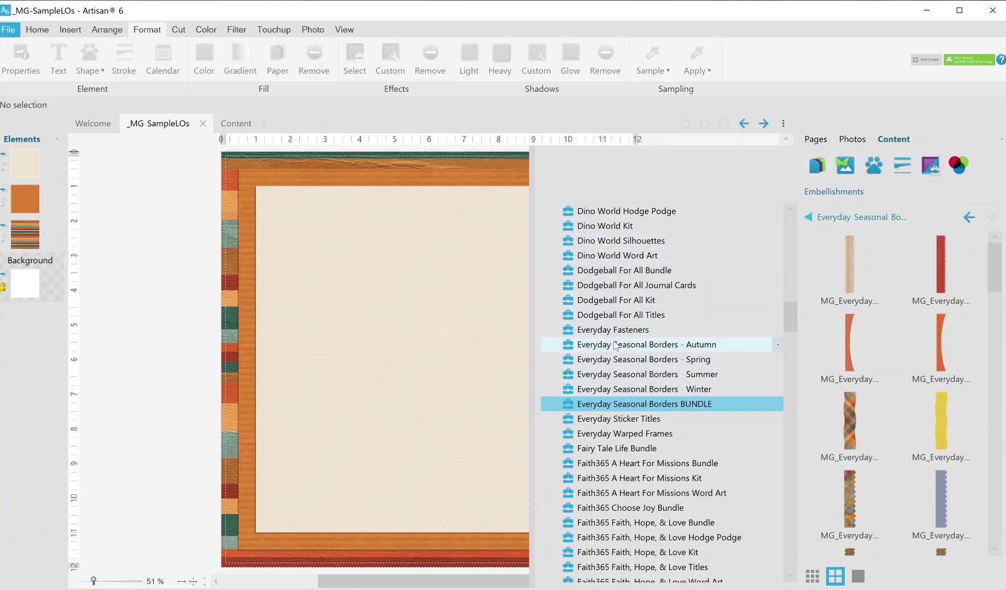
pyautogui.click(818, 167)
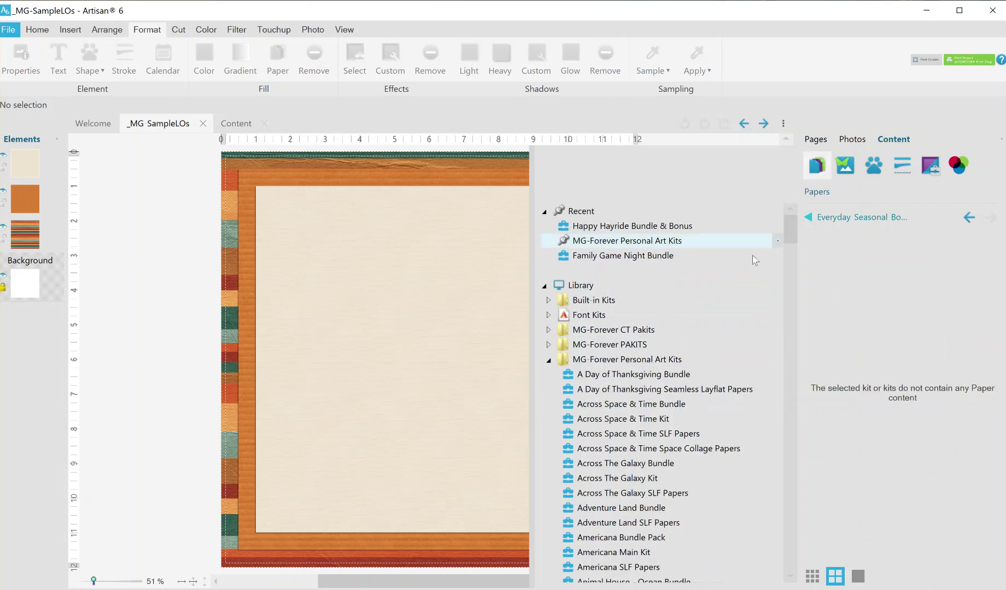
# Return to embellishments and show the Everyday Seasonal Borders Autumn kit
pyautogui.click(846, 168)
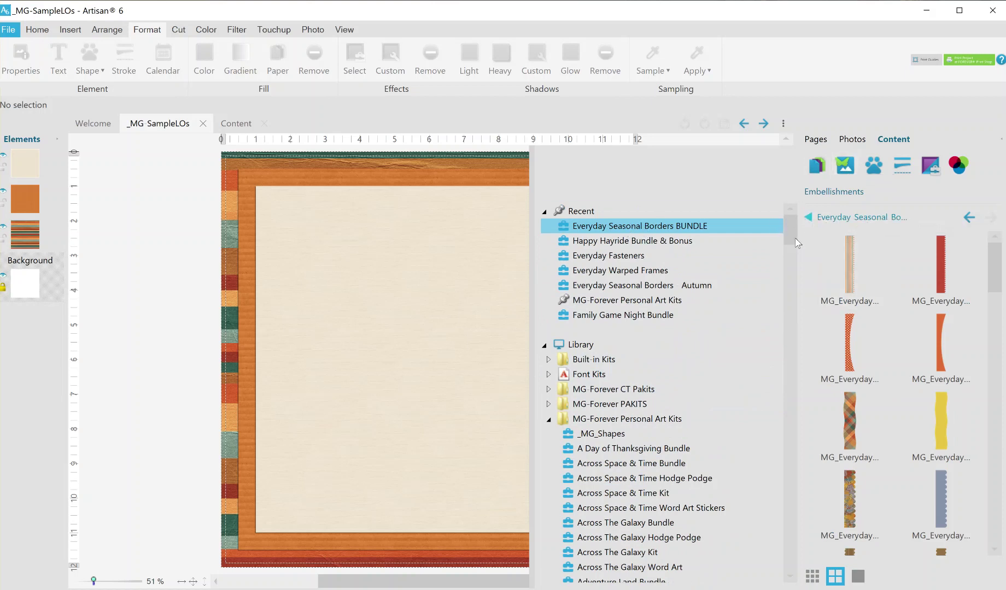
pyautogui.moveTo(789, 238); pyautogui.dragTo(758, 327)
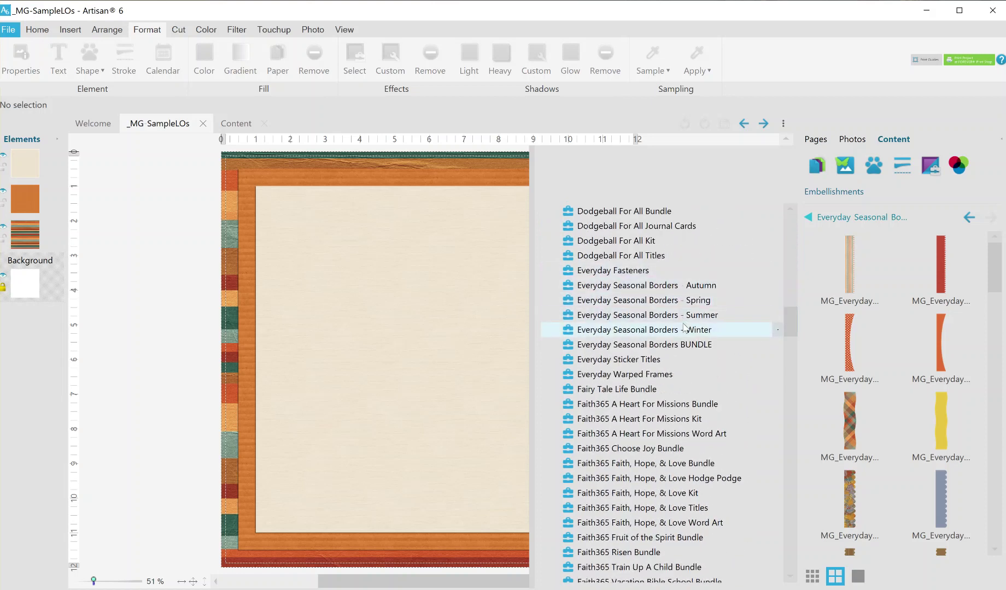
pyautogui.click(754, 284)
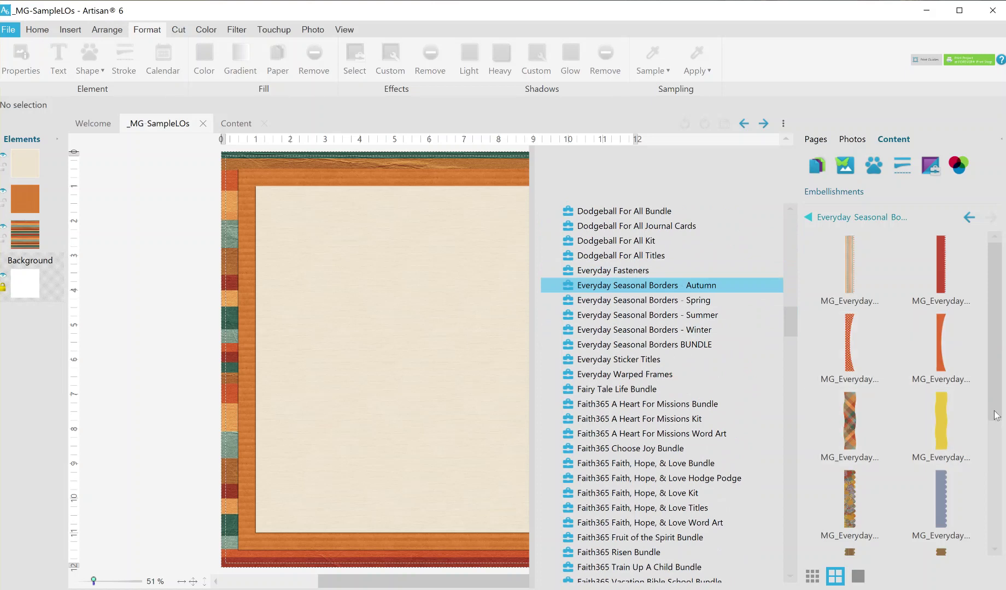
pyautogui.moveTo(996, 415); pyautogui.dragTo(996, 460)
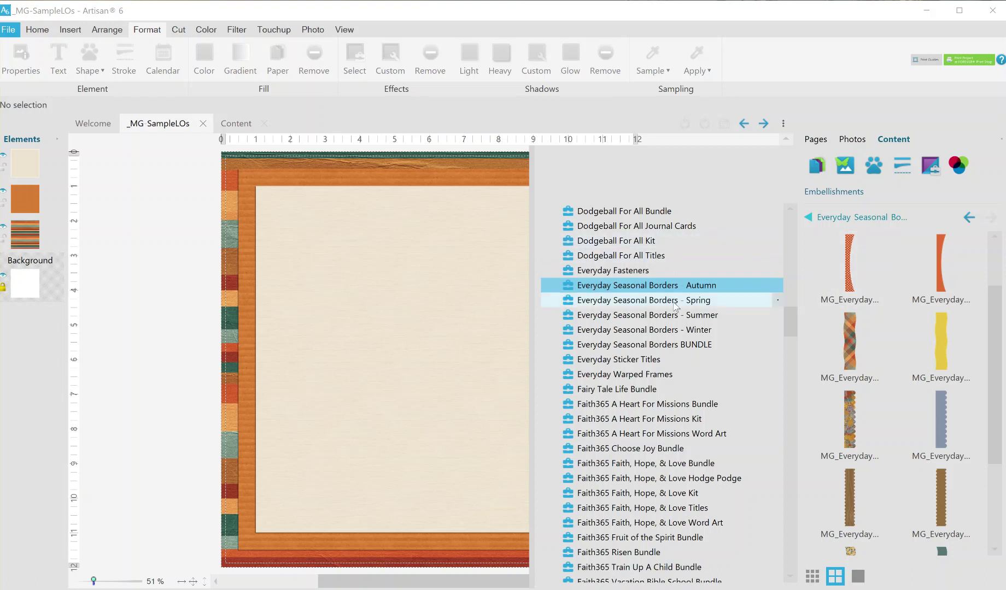
# Preview the Spring, Summer and Winter borders, then return to Autumn and close the kit list
pyautogui.click(643, 300)
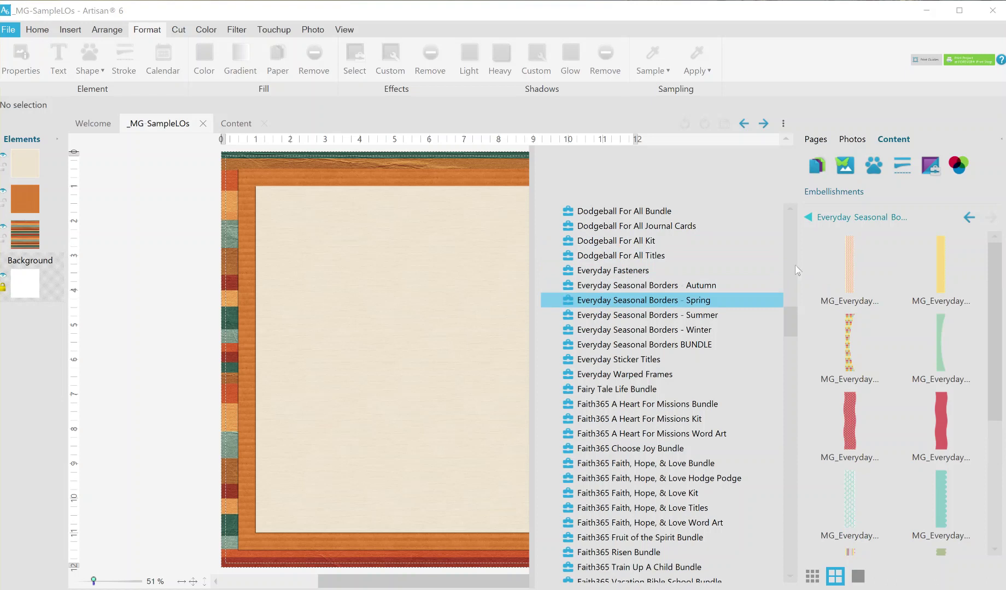
pyautogui.click(672, 315)
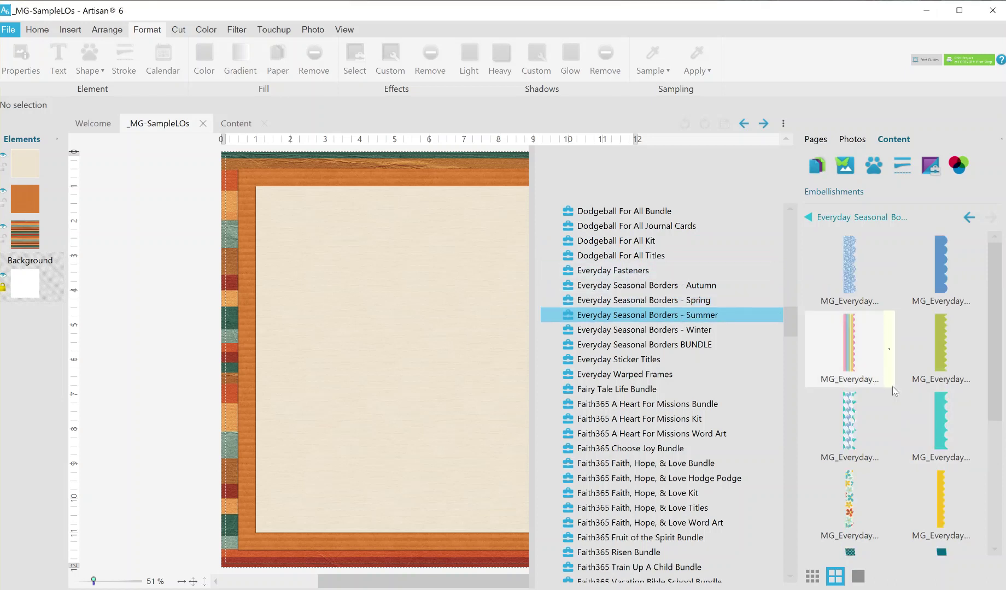
pyautogui.scroll(-2, 894, 391)
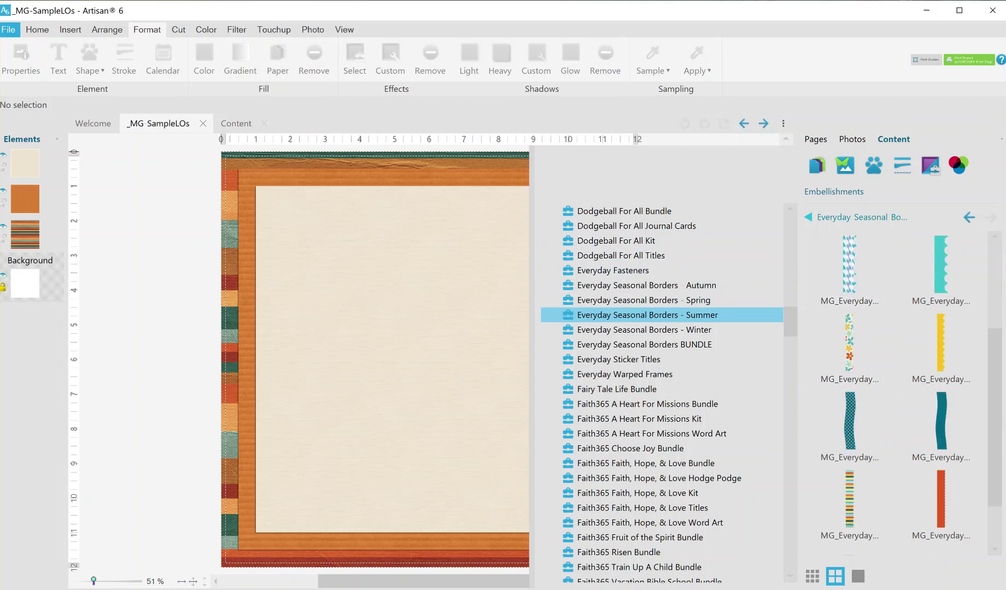
pyautogui.click(700, 330)
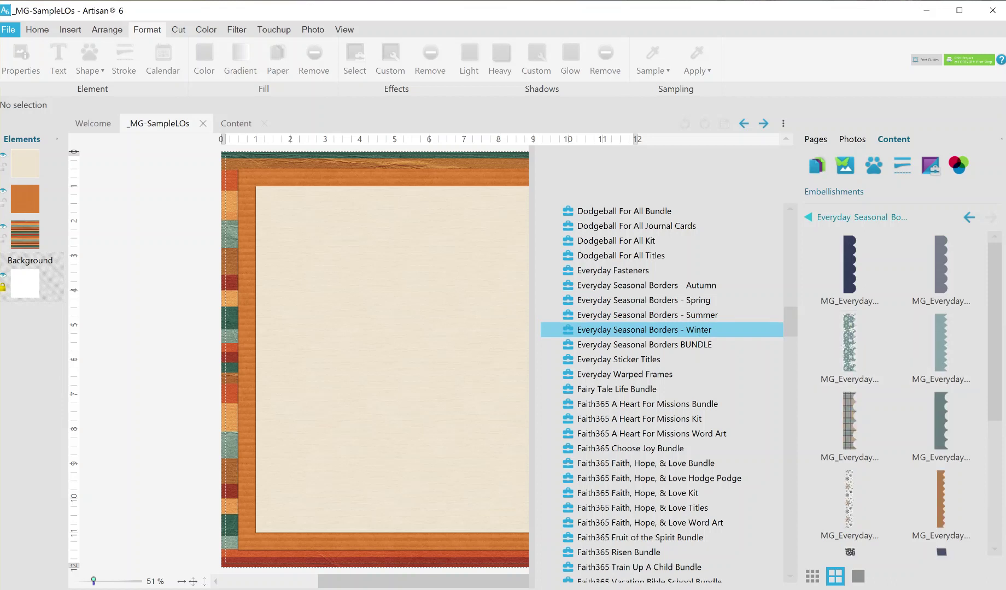
pyautogui.scroll(-1, 875, 339)
pyautogui.click(717, 286)
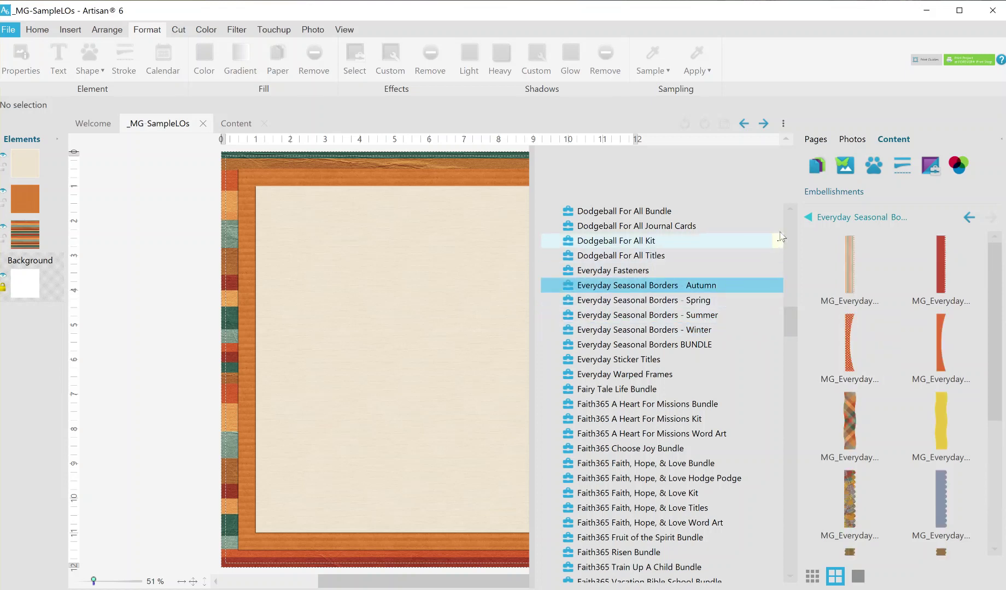
pyautogui.click(807, 217)
pyautogui.moveTo(869, 377)
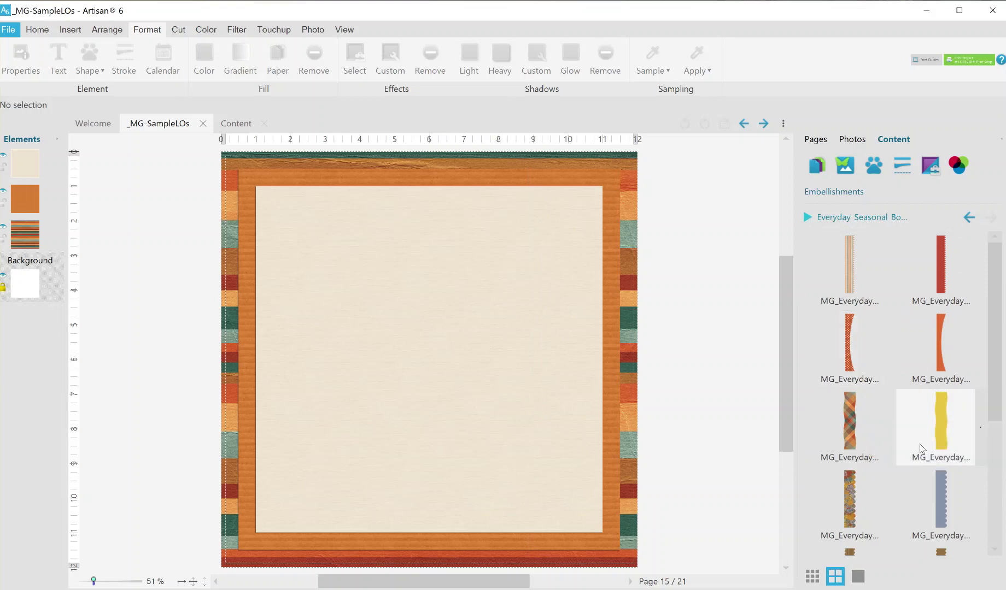
# Add the plaid wavy, brown wood-grain and orange curved Autumn borders to the page
pyautogui.click(850, 423)
pyautogui.doubleClick(848, 423)
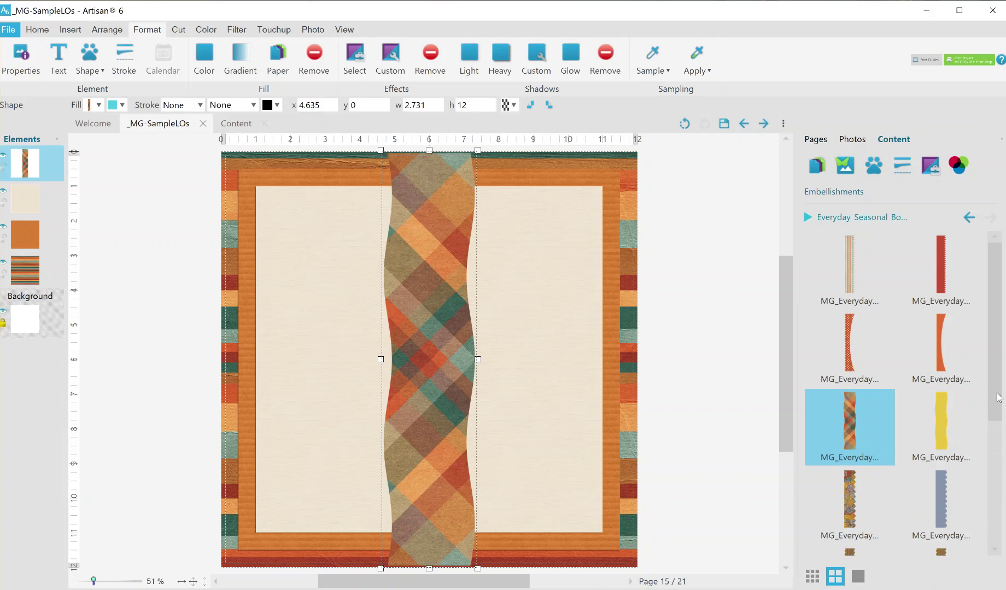
pyautogui.moveTo(993, 398); pyautogui.dragTo(1003, 470)
pyautogui.click(854, 431)
pyautogui.moveTo(1000, 470); pyautogui.dragTo(996, 357)
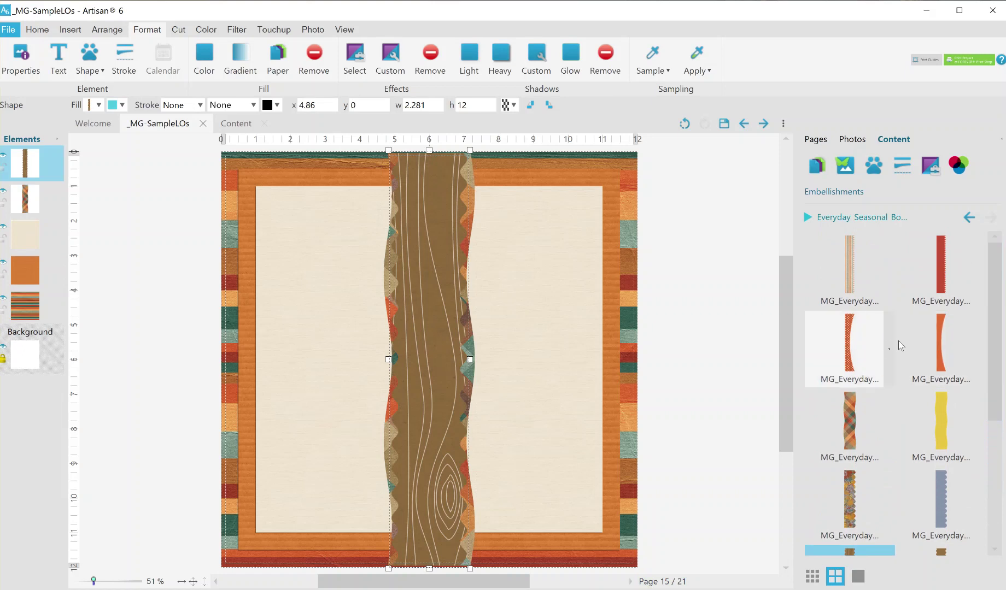
pyautogui.click(938, 340)
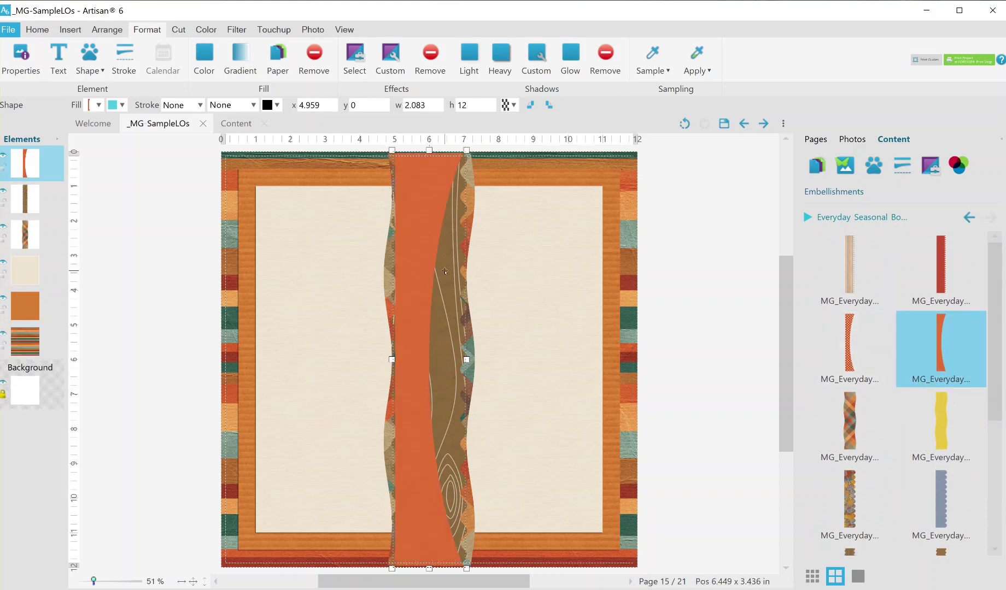
# Layer the wood, plaid and orange borders together along the page's left edge
pyautogui.moveTo(444, 289); pyautogui.dragTo(296, 289)
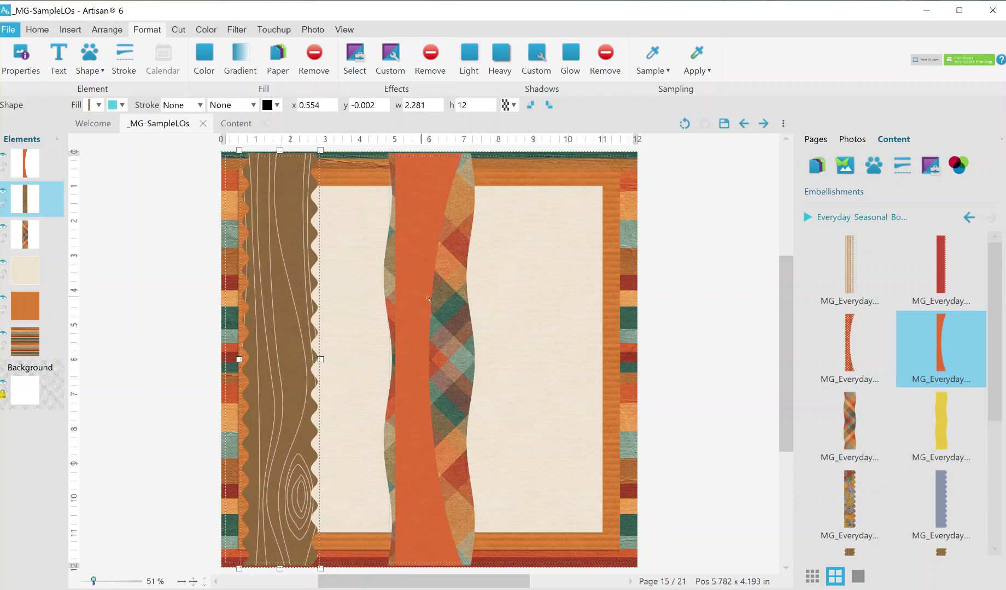
pyautogui.moveTo(458, 304); pyautogui.dragTo(361, 310)
pyautogui.moveTo(20, 204); pyautogui.dragTo(143, 260)
pyautogui.moveTo(299, 287); pyautogui.dragTo(282, 285)
pyautogui.moveTo(418, 328); pyautogui.dragTo(249, 319)
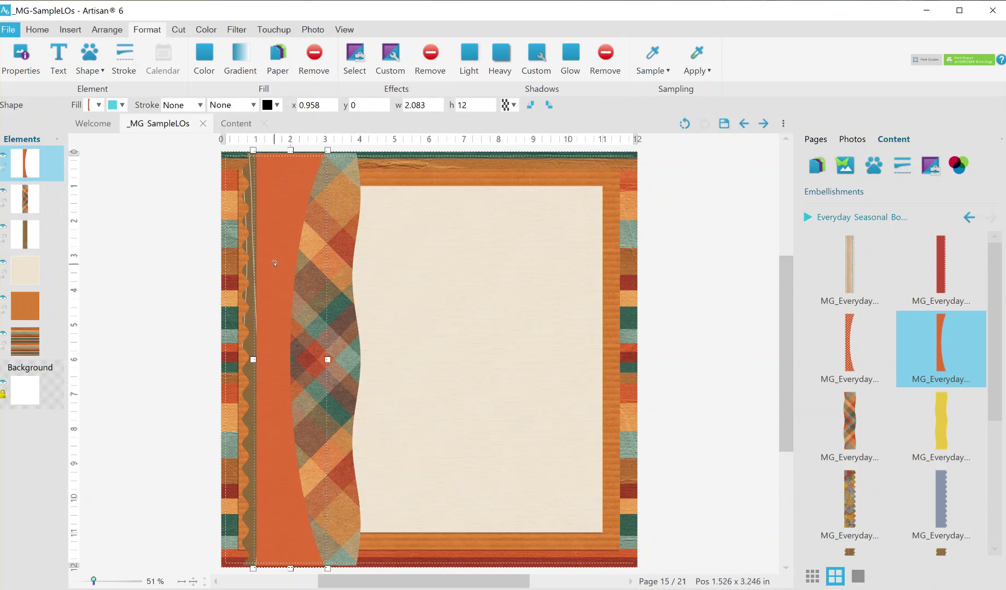
pyautogui.click(807, 217)
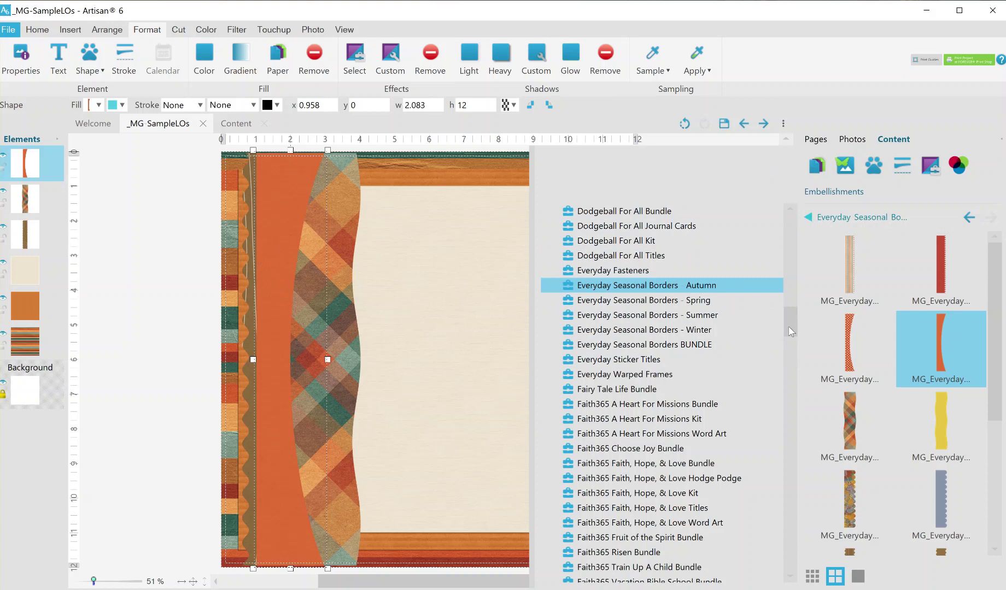
# Switch to the Happy Hayride Bundle & Bonus papers and set one as the page background
pyautogui.moveTo(788, 327); pyautogui.dragTo(787, 405)
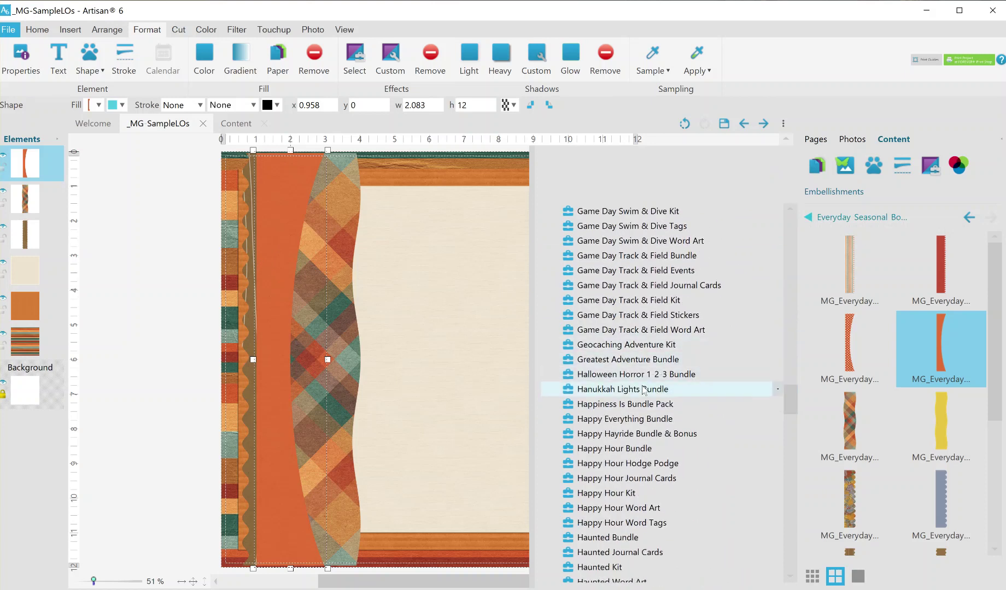
pyautogui.click(626, 436)
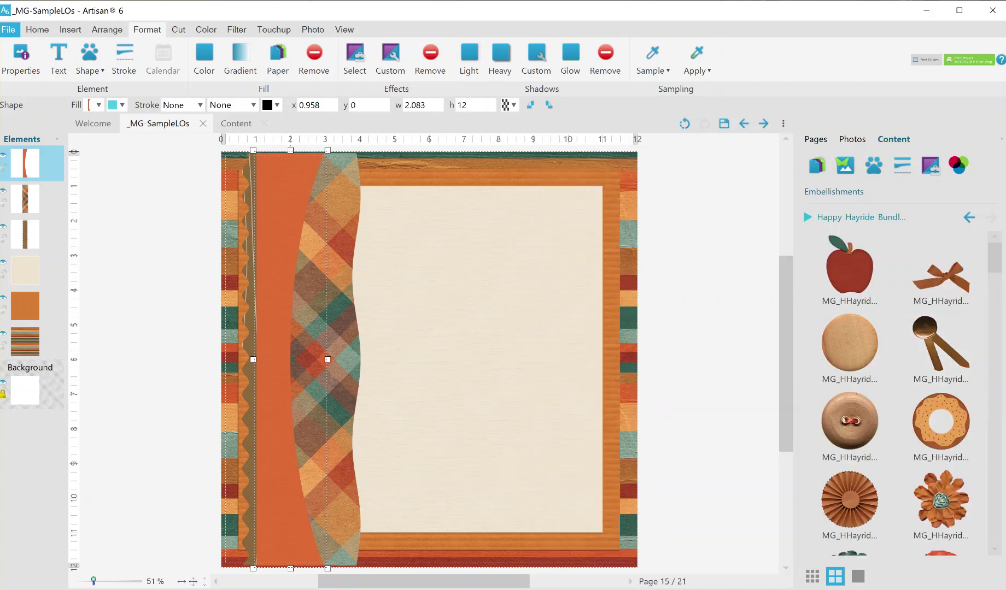
pyautogui.click(817, 164)
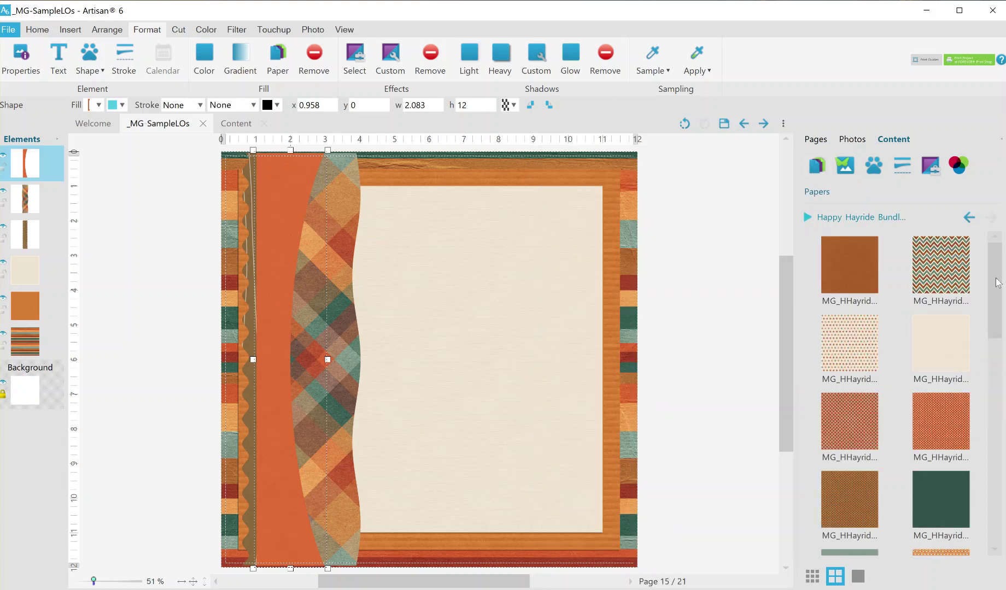
pyautogui.moveTo(994, 281); pyautogui.dragTo(994, 364)
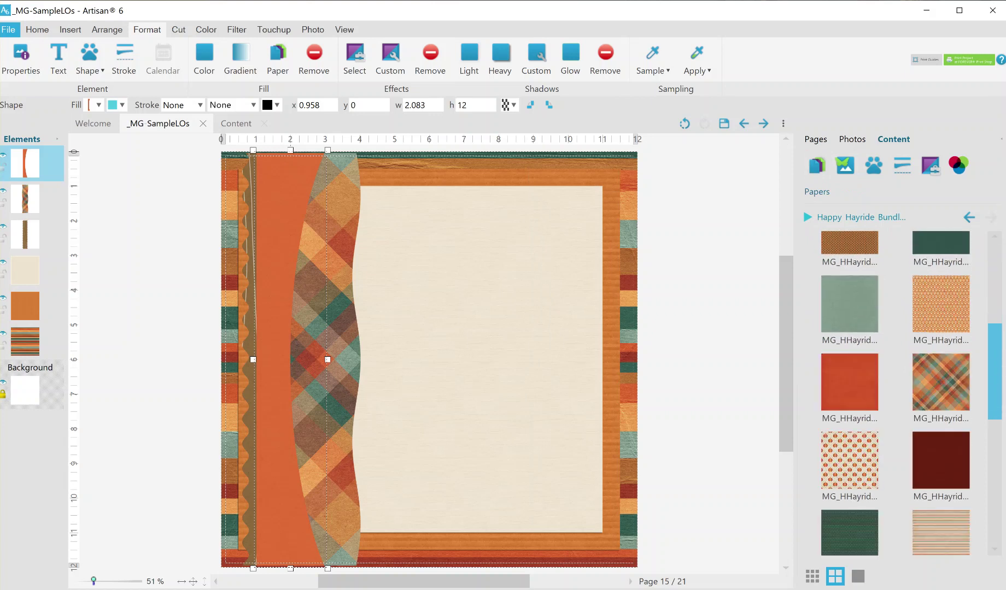
pyautogui.doubleClick(854, 451)
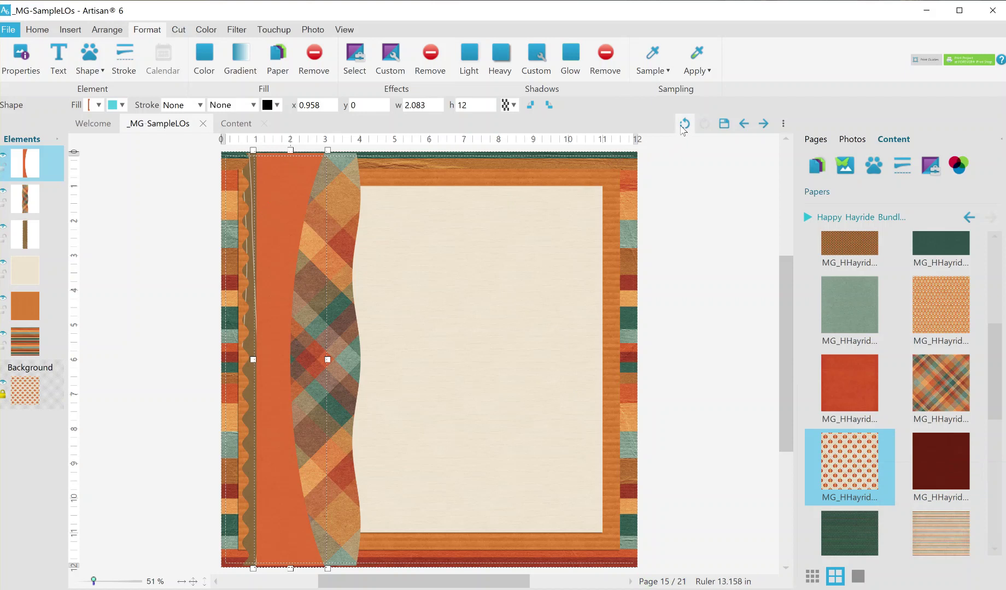
pyautogui.rightClick(851, 462)
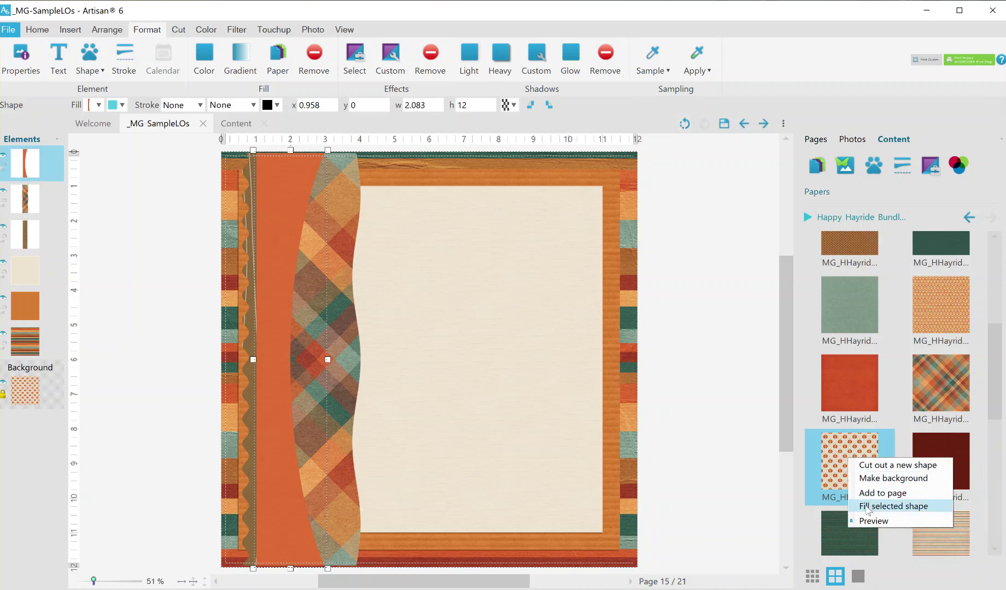
# Fill the tall left strip with the pumpkin paper, shifting the pattern slightly
pyautogui.click(868, 508)
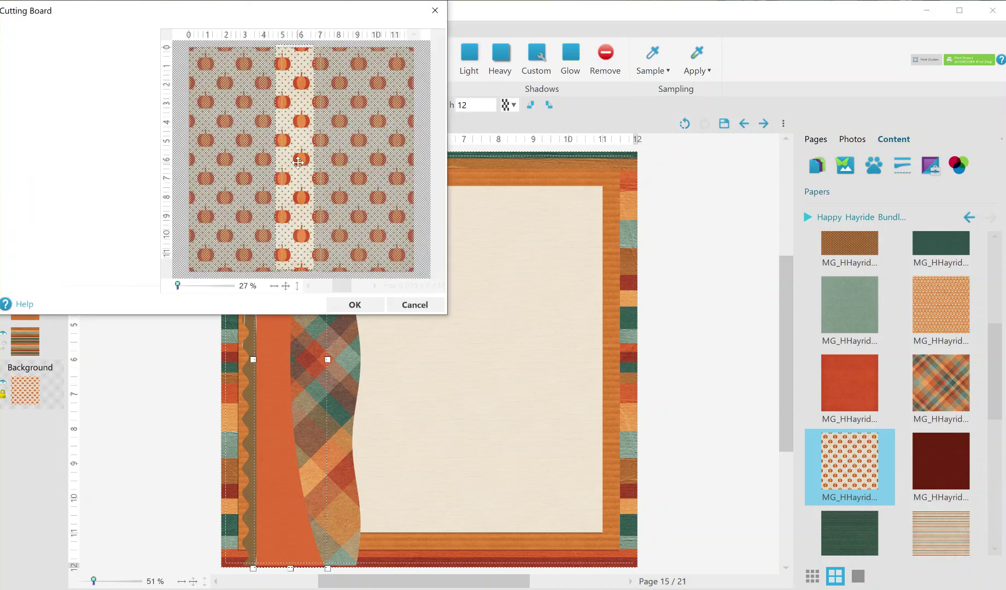
pyautogui.moveTo(298, 162); pyautogui.dragTo(295, 165)
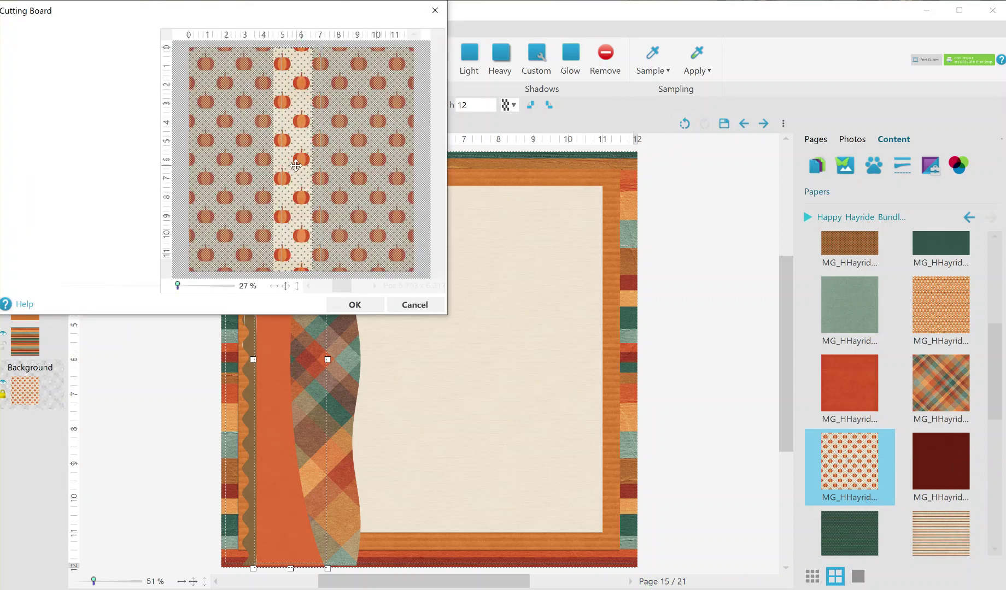
pyautogui.click(371, 307)
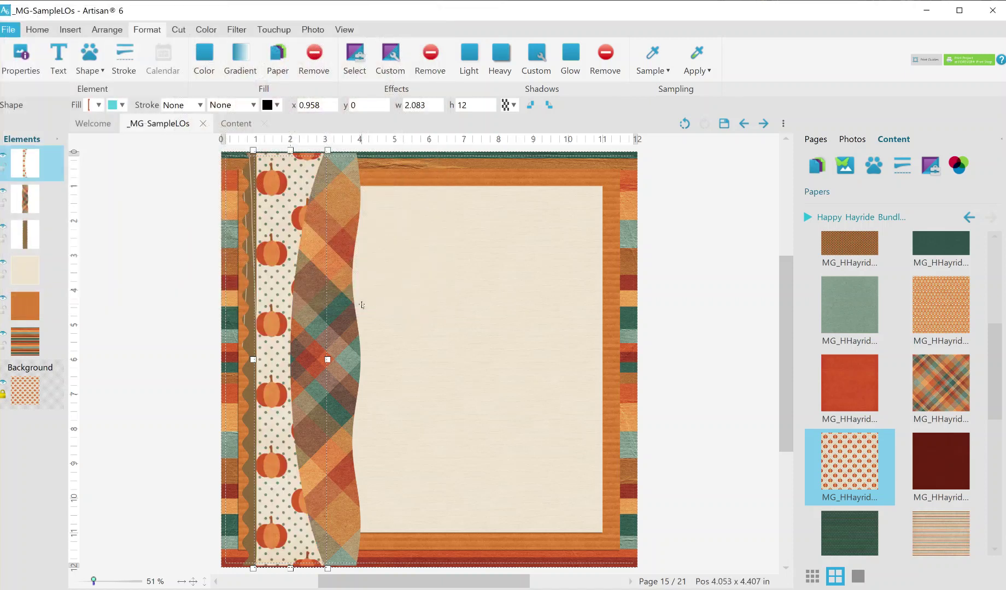
pyautogui.keyDown('ctrl'); pyautogui.click(24, 205); pyautogui.keyUp('ctrl')
# Move and stretch the three left strips over the page edge, then shift the brown strip to x 0.192
pyautogui.keyDown('ctrl'); pyautogui.click(23, 236); pyautogui.keyUp('ctrl')
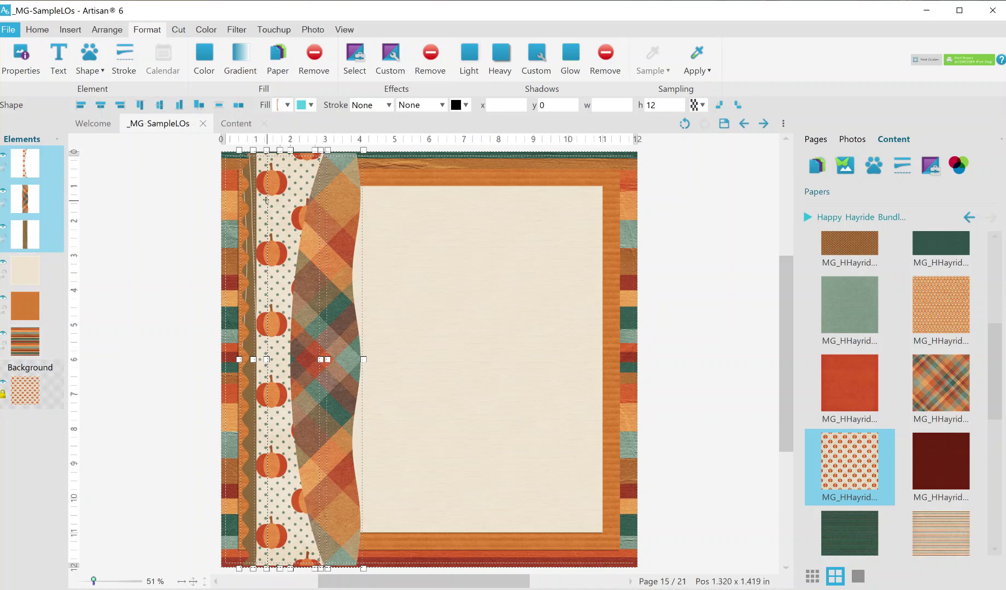
pyautogui.moveTo(266, 200); pyautogui.dragTo(264, 198)
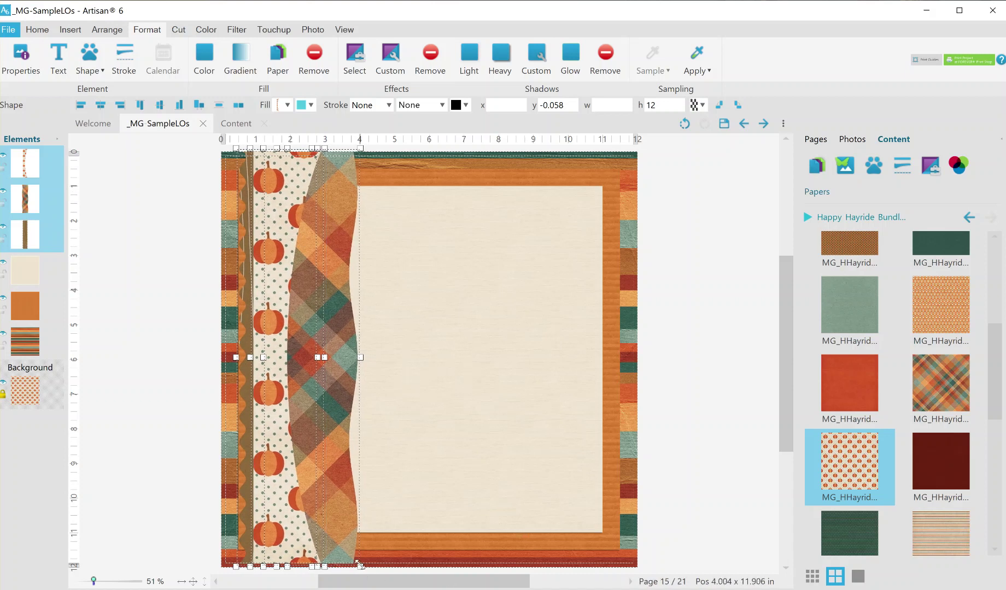
pyautogui.moveTo(360, 566); pyautogui.dragTo(360, 568)
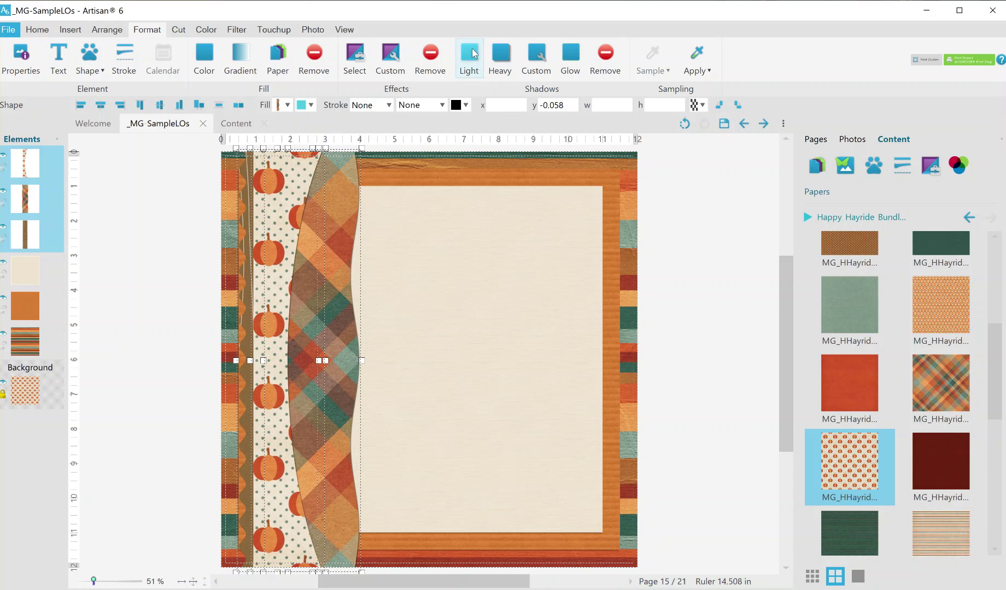
pyautogui.click(183, 219)
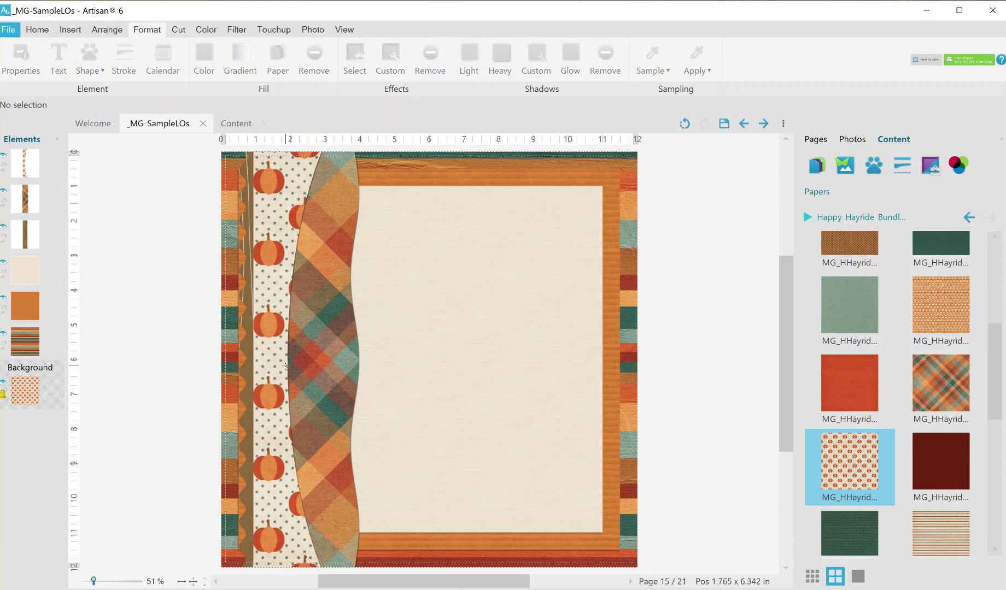
pyautogui.moveTo(265, 355); pyautogui.dragTo(239, 337)
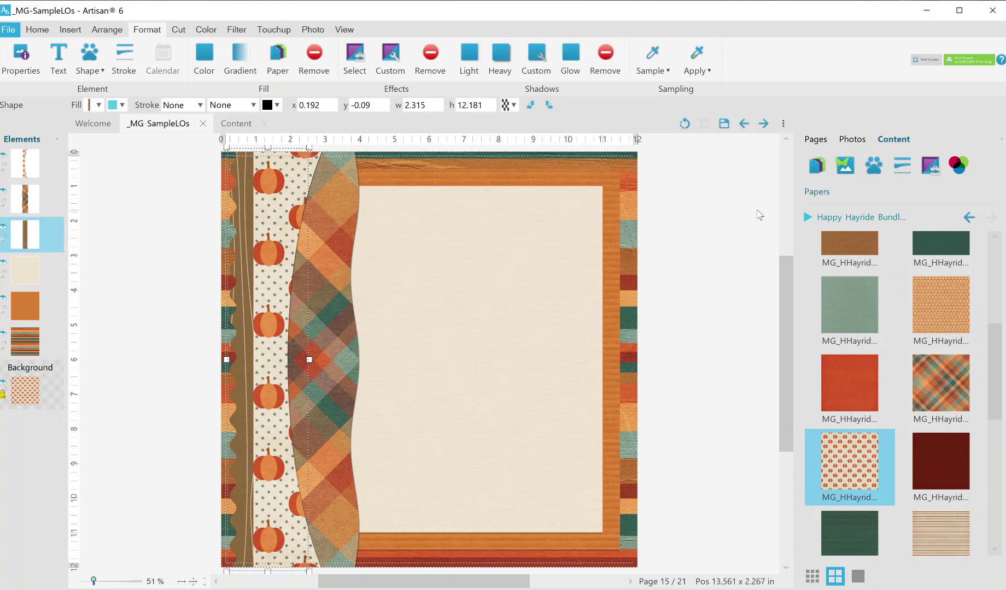
# Browse embellishments and open the Everyday Warped Frames kit
pyautogui.click(858, 218)
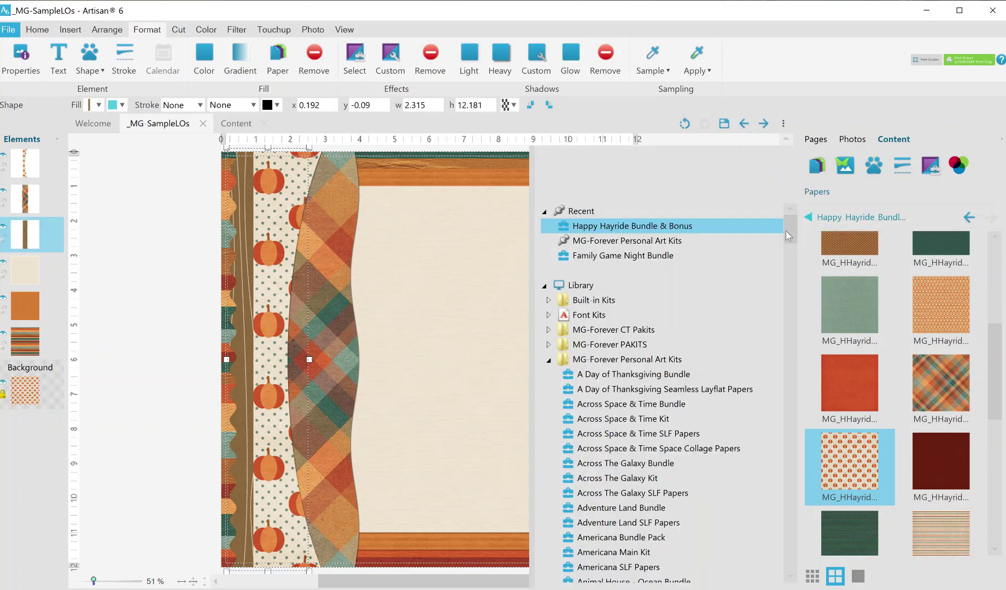
pyautogui.moveTo(788, 236)
pyautogui.mouseDown()
pyautogui.moveTo(791, 332)
pyautogui.moveTo(791, 316)
pyautogui.mouseUp()
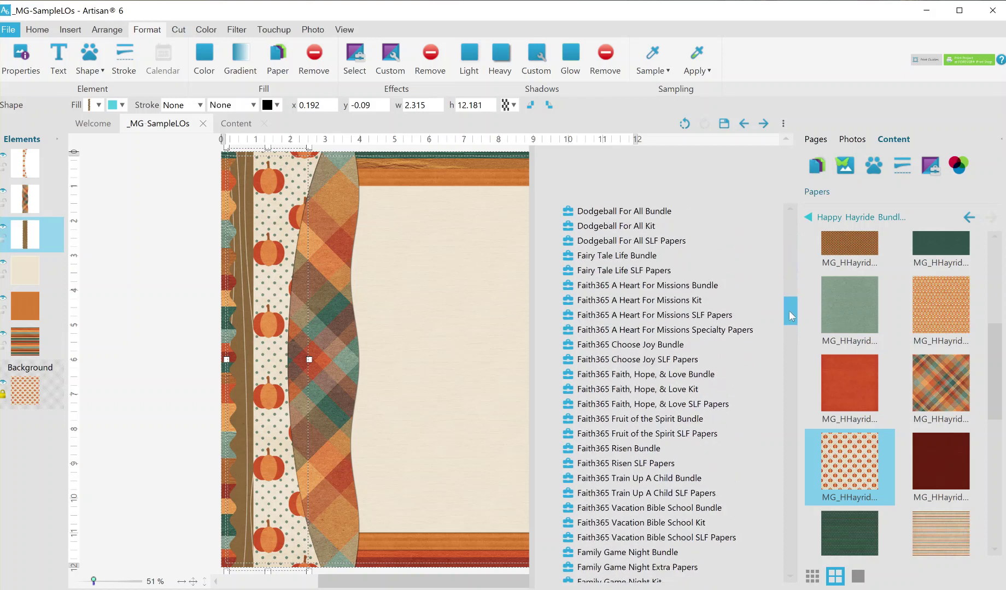
pyautogui.click(847, 169)
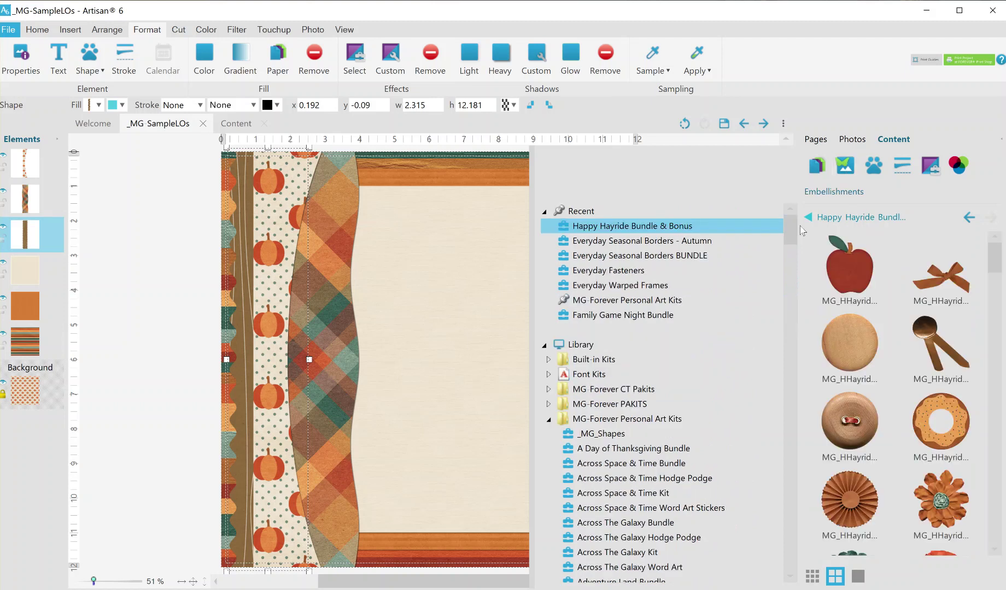
pyautogui.moveTo(795, 230); pyautogui.dragTo(790, 312)
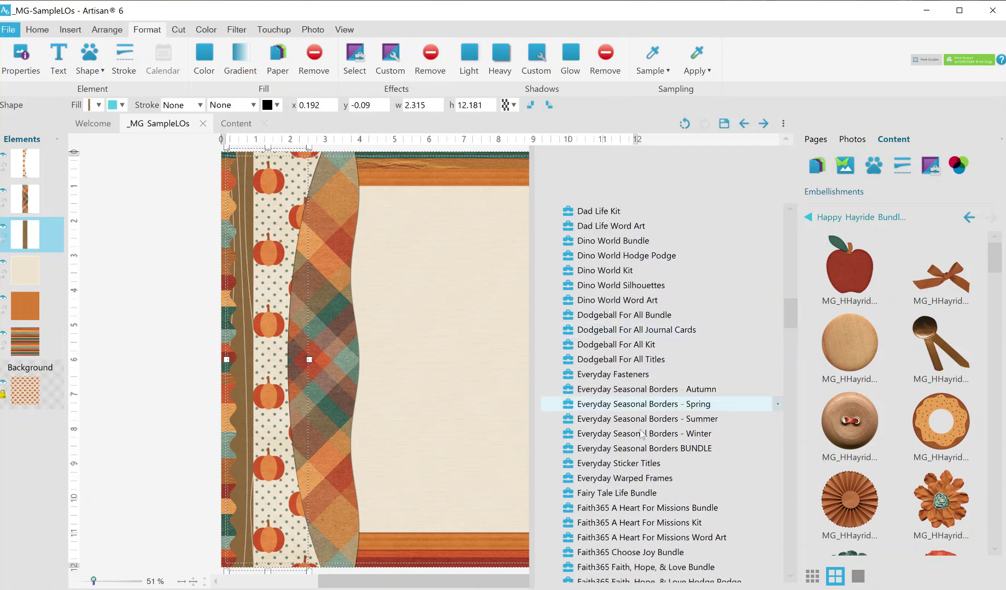
pyautogui.click(755, 479)
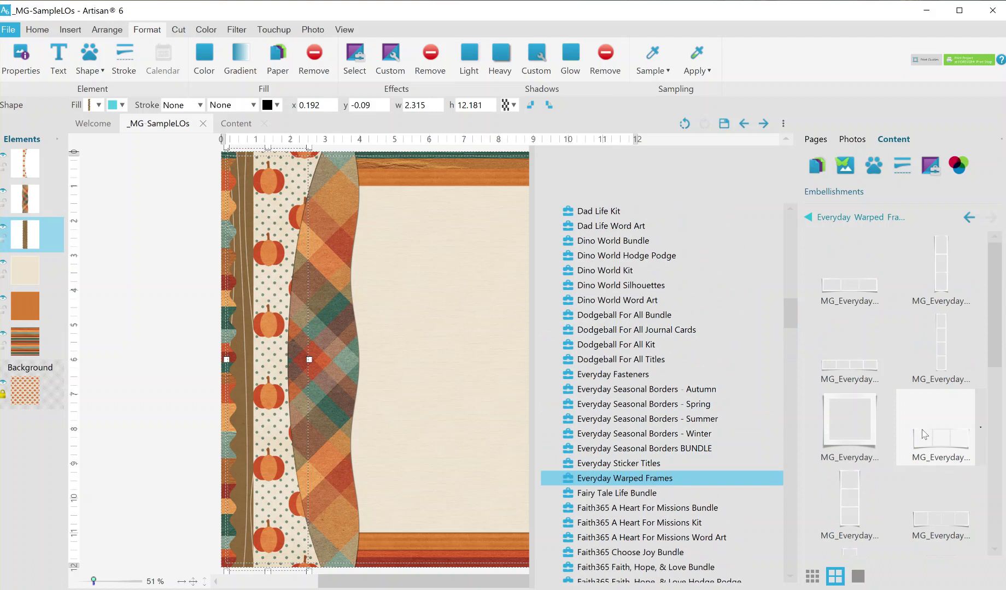
pyautogui.moveTo(996, 356); pyautogui.dragTo(996, 366)
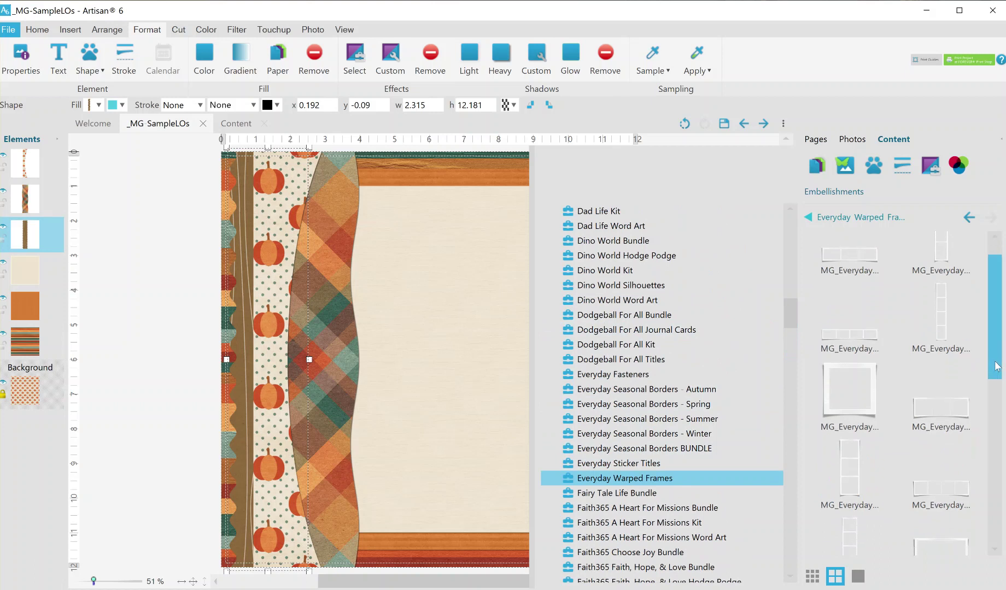
# Add the tall three-opening warped frame and a square warped frame to the page
pyautogui.click(850, 468)
pyautogui.doubleClick(850, 467)
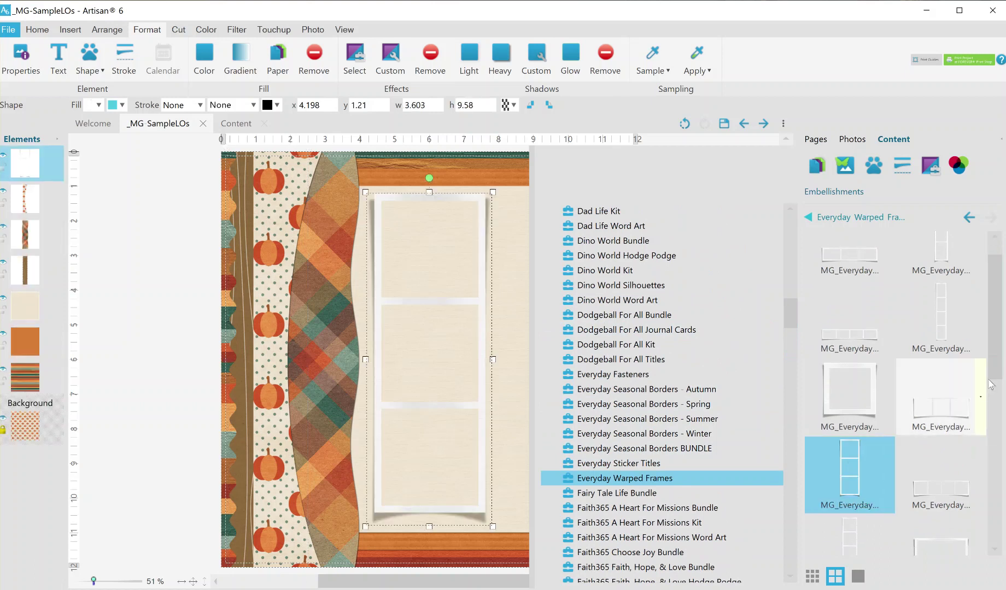
pyautogui.scroll(-3, 897, 393)
pyautogui.scroll(-2, 996, 437)
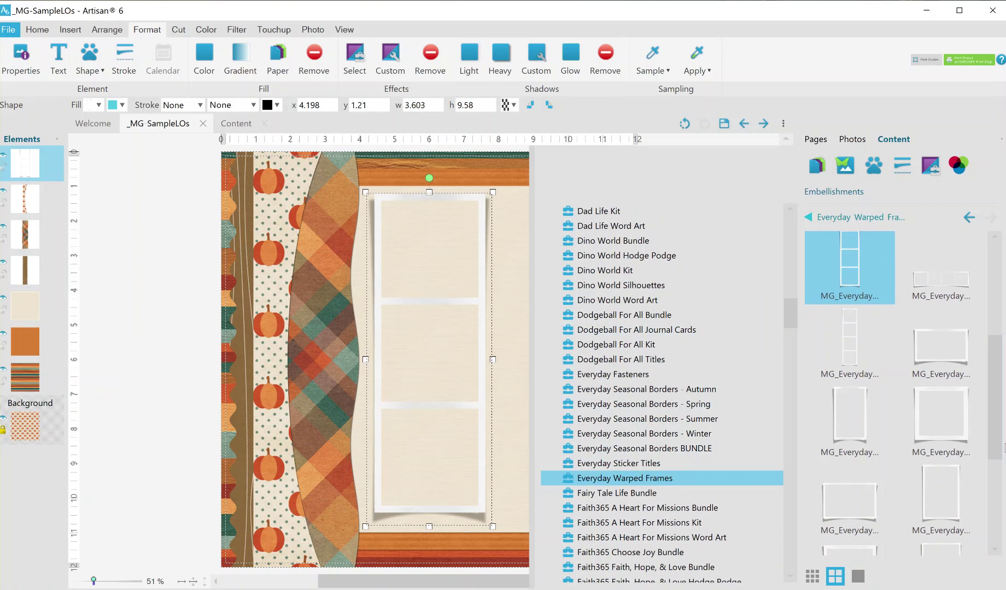
pyautogui.scroll(-3, 1000, 437)
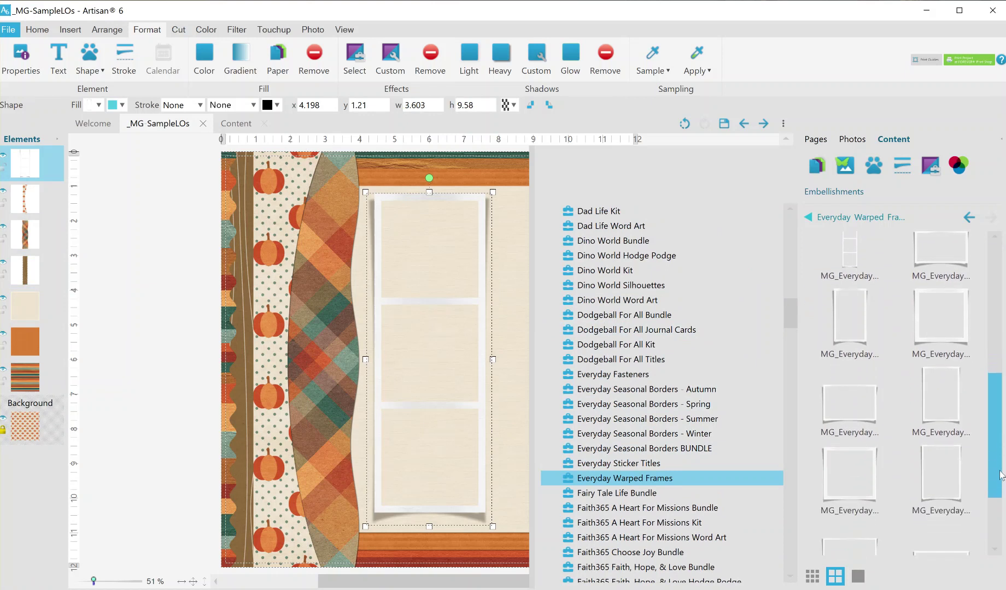
pyautogui.doubleClick(836, 498)
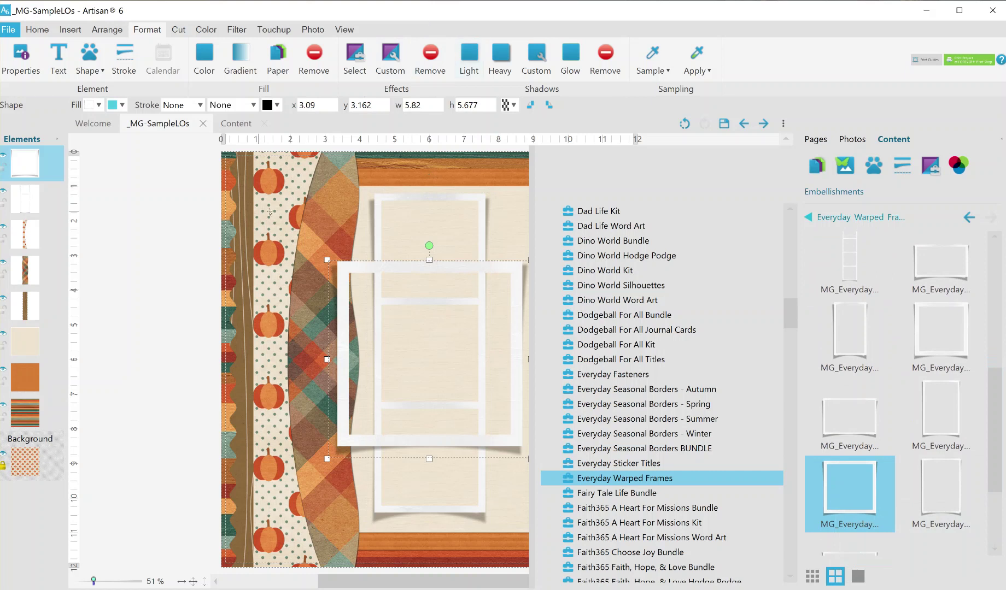
# Move the square warped frame right and the three-opening frame left beside the pumpkin strip
pyautogui.click(807, 217)
pyautogui.moveTo(494, 267); pyautogui.dragTo(586, 274)
pyautogui.moveTo(452, 198); pyautogui.dragTo(362, 195)
# Add a photo frame of about 5.1 x 5 in behind the square warped frame
pyautogui.click(70, 30)
pyautogui.click(61, 55)
pyautogui.moveTo(451, 347); pyautogui.dragTo(519, 330)
pyautogui.moveTo(568, 415); pyautogui.dragTo(606, 449)
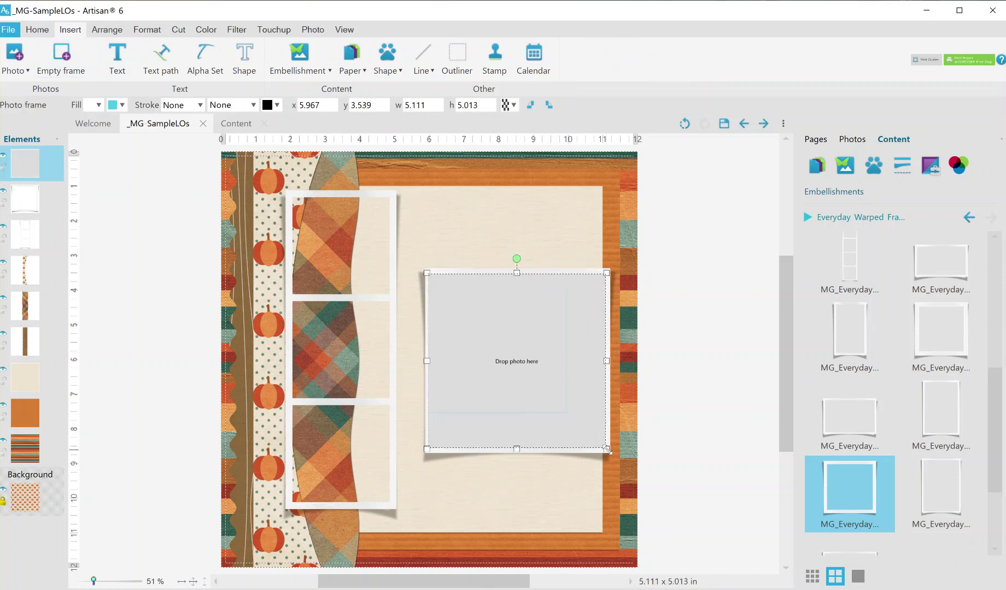
pyautogui.moveTo(22, 164); pyautogui.dragTo(27, 217)
# Place small photo frames in the top, middle and bottom openings of the tall frame
pyautogui.click(61, 55)
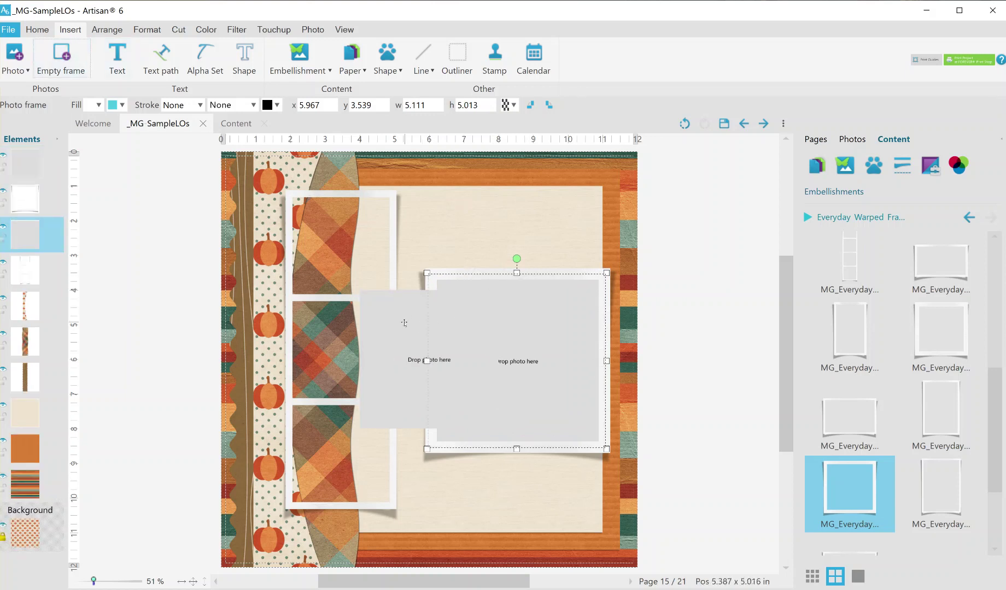
pyautogui.moveTo(404, 323); pyautogui.dragTo(326, 224)
pyautogui.scroll(2, 785, 444)
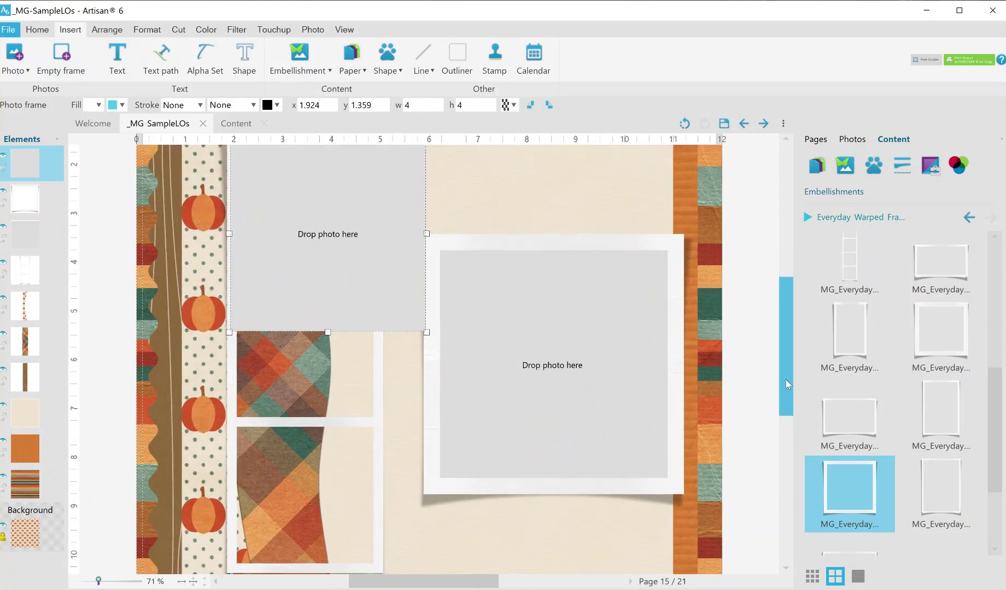
pyautogui.scroll(2, 787, 384)
pyautogui.moveTo(285, 227); pyautogui.dragTo(284, 253)
pyautogui.moveTo(426, 387); pyautogui.dragTo(380, 339)
pyautogui.moveTo(290, 257); pyautogui.dragTo(300, 403)
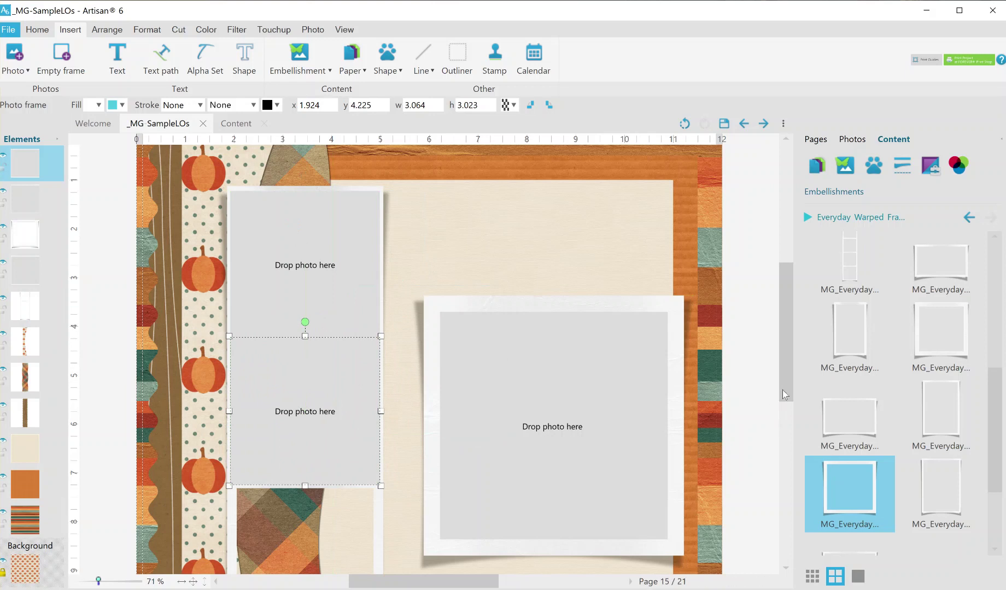
pyautogui.moveTo(785, 394); pyautogui.dragTo(787, 446)
pyautogui.moveTo(309, 279); pyautogui.dragTo(313, 423)
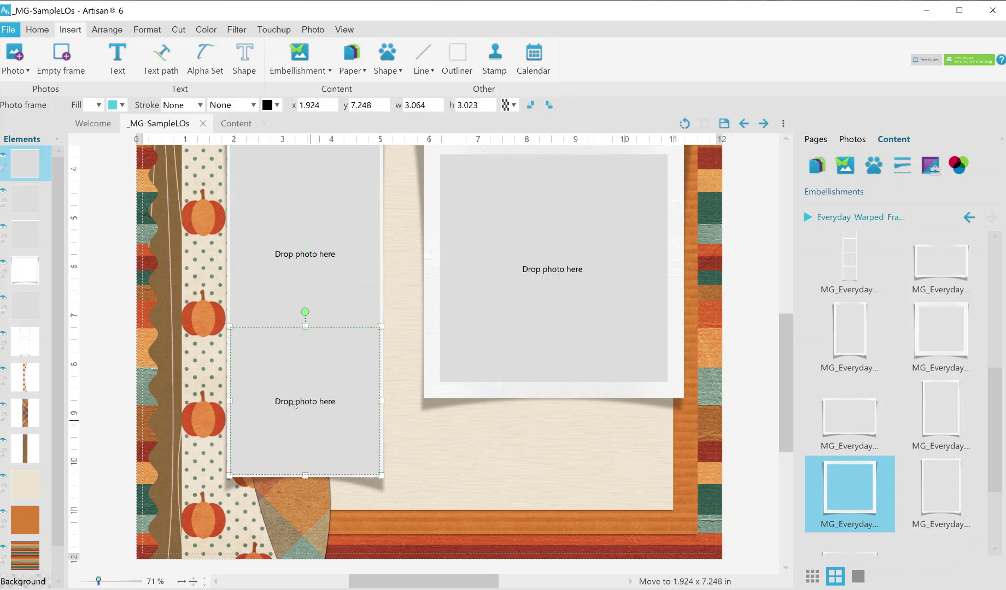
# Move the three small photo frames behind the tall warped frame in the Elements panel
pyautogui.keyDown('ctrl'); pyautogui.click(16, 195); pyautogui.keyUp('ctrl')
pyautogui.keyDown('ctrl'); pyautogui.click(31, 233); pyautogui.keyUp('ctrl')
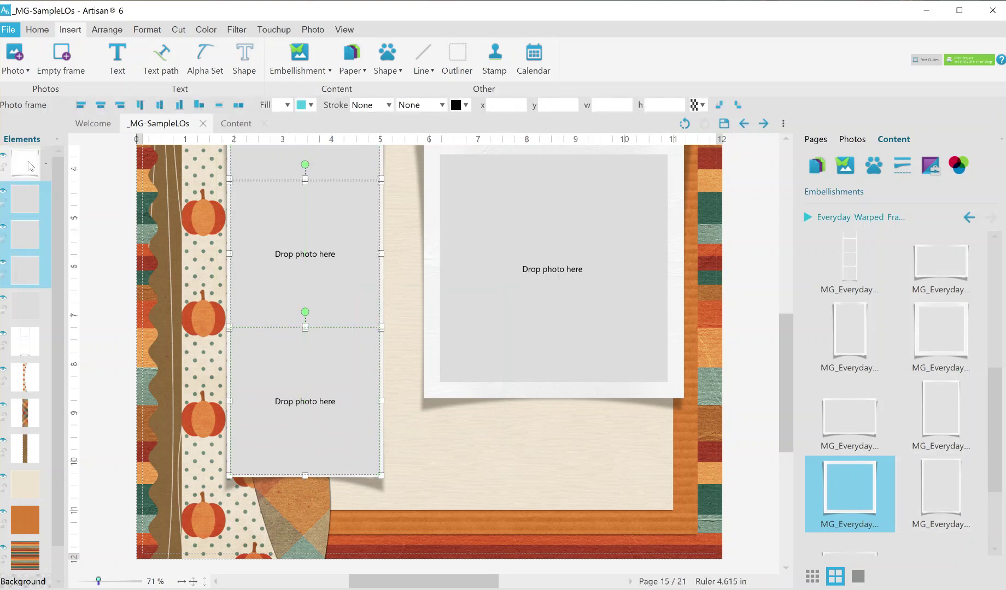
pyautogui.moveTo(19, 285); pyautogui.dragTo(19, 358)
pyautogui.scroll(-1, 544, 272)
pyautogui.scroll(-2, 545, 271)
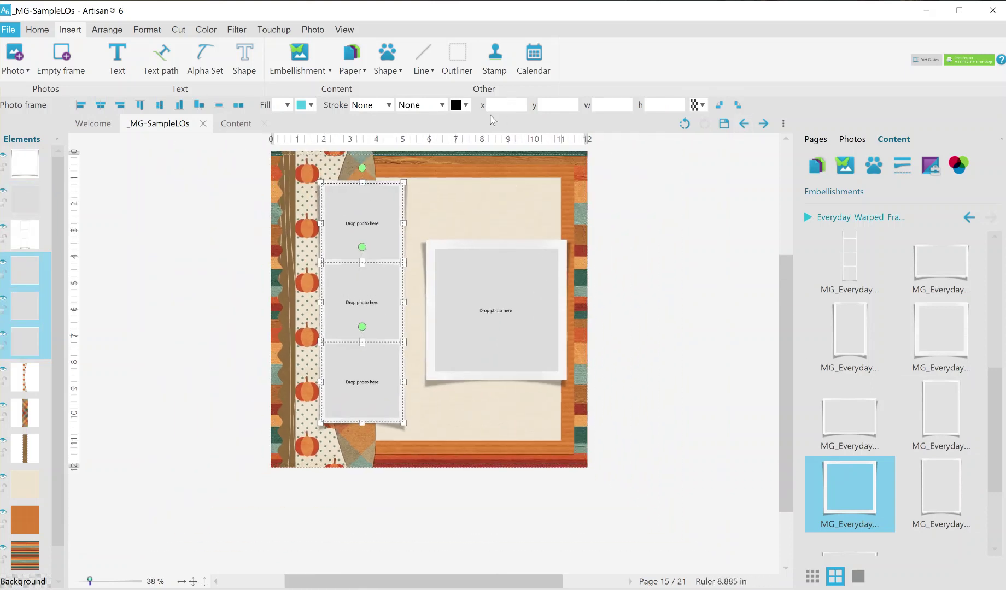
pyautogui.scroll(2, 484, 317)
pyautogui.scroll(2, 484, 317)
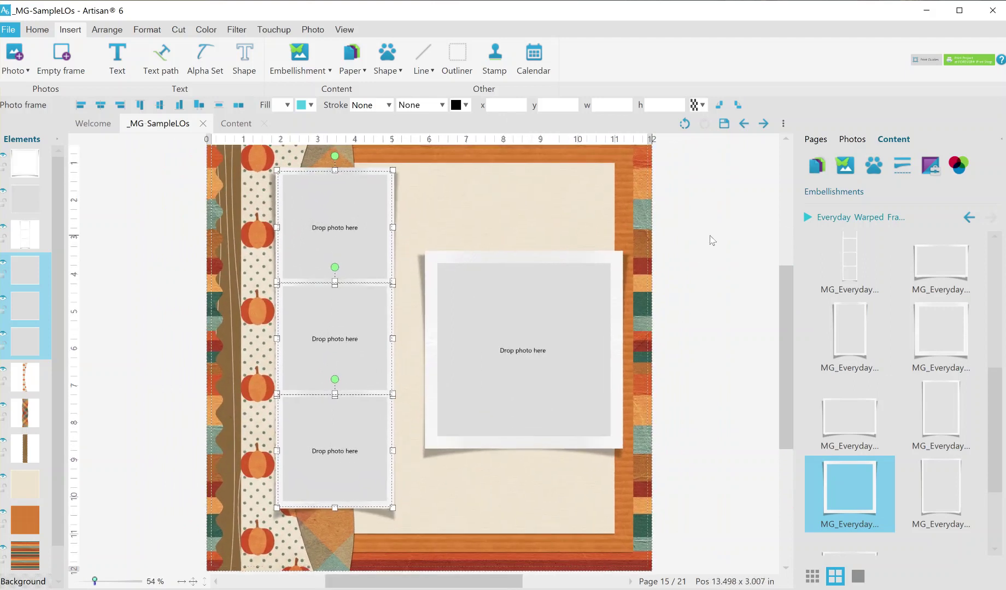
pyautogui.click(707, 239)
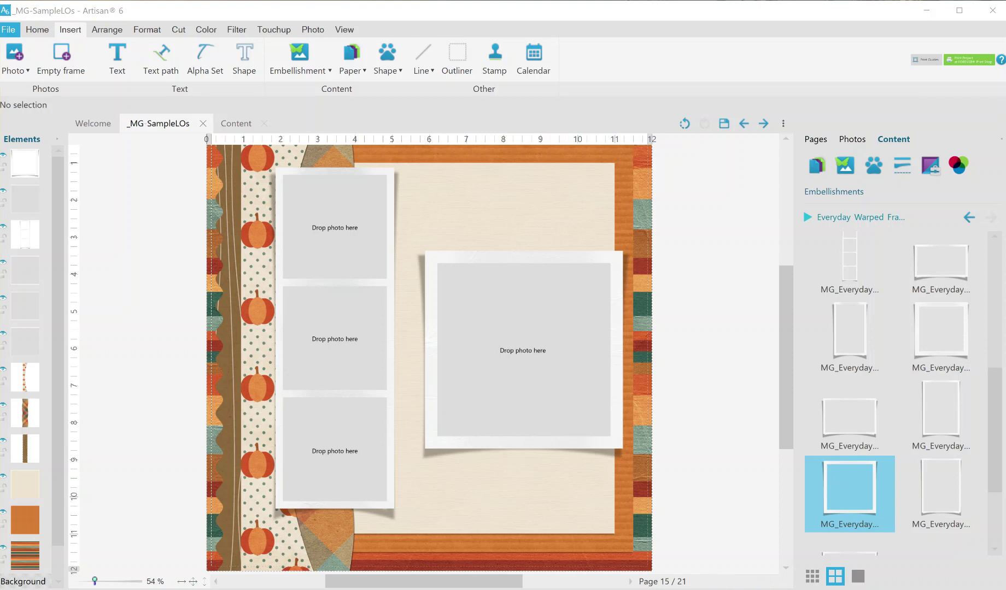
# Put the corn-stalk photo in the bottom frame and the enlarged hay-bale photo in the middle
pyautogui.moveTo(614, 331); pyautogui.dragTo(341, 461)
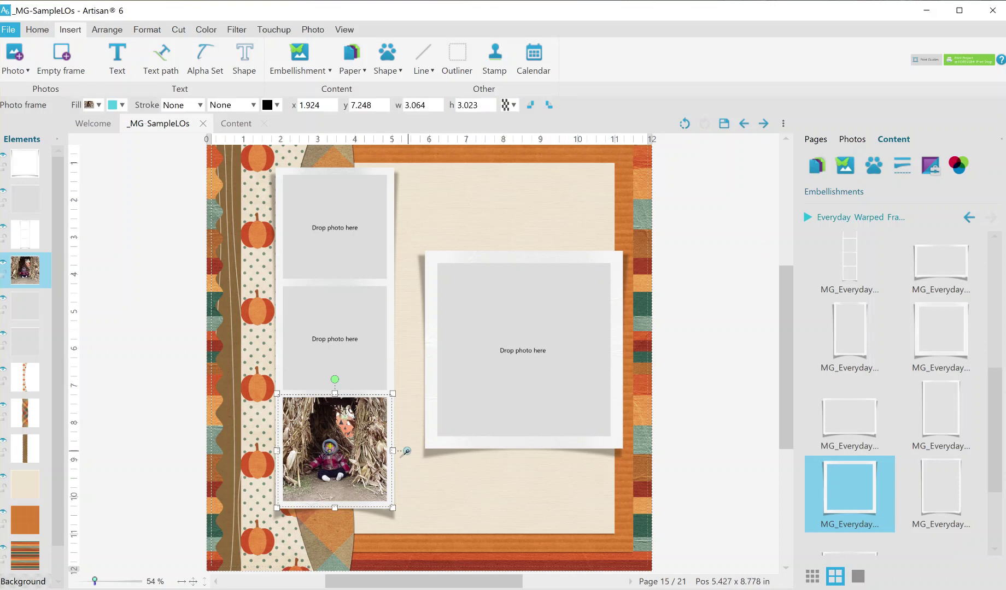
pyautogui.moveTo(330, 444); pyautogui.dragTo(331, 445)
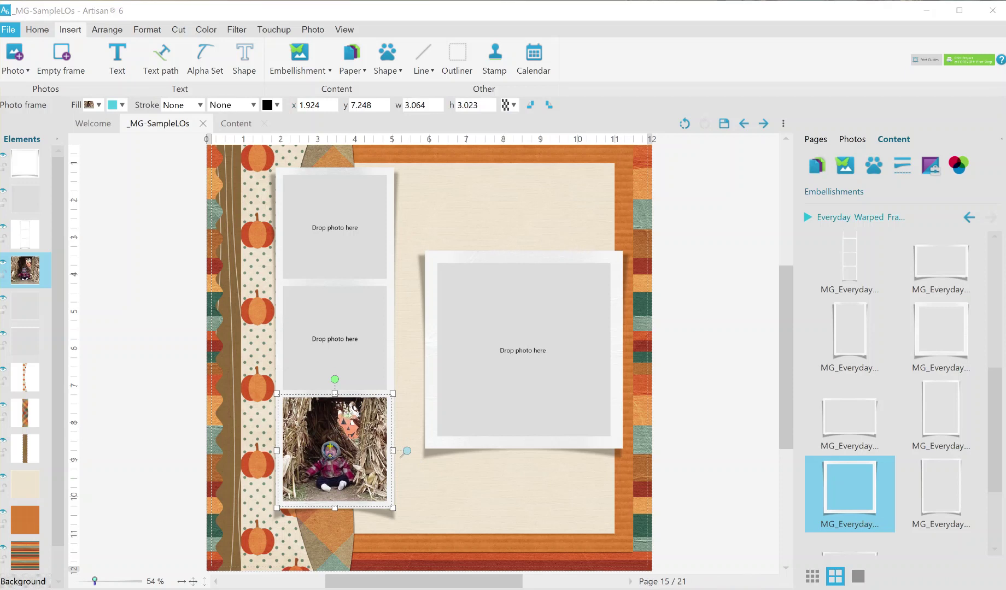
pyautogui.moveTo(374, 281); pyautogui.dragTo(338, 334)
pyautogui.click(335, 329)
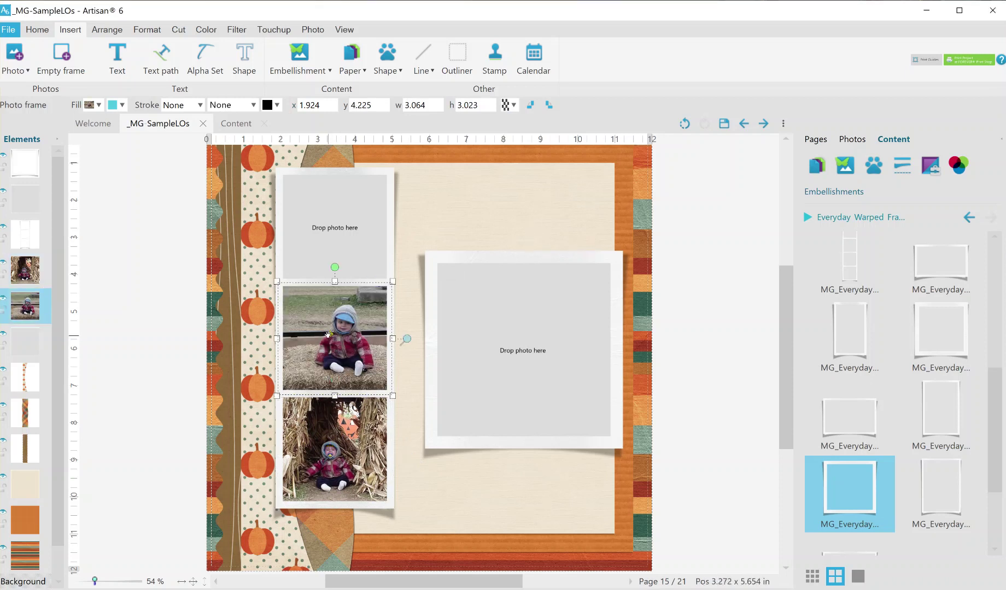
pyautogui.moveTo(328, 334); pyautogui.dragTo(317, 335)
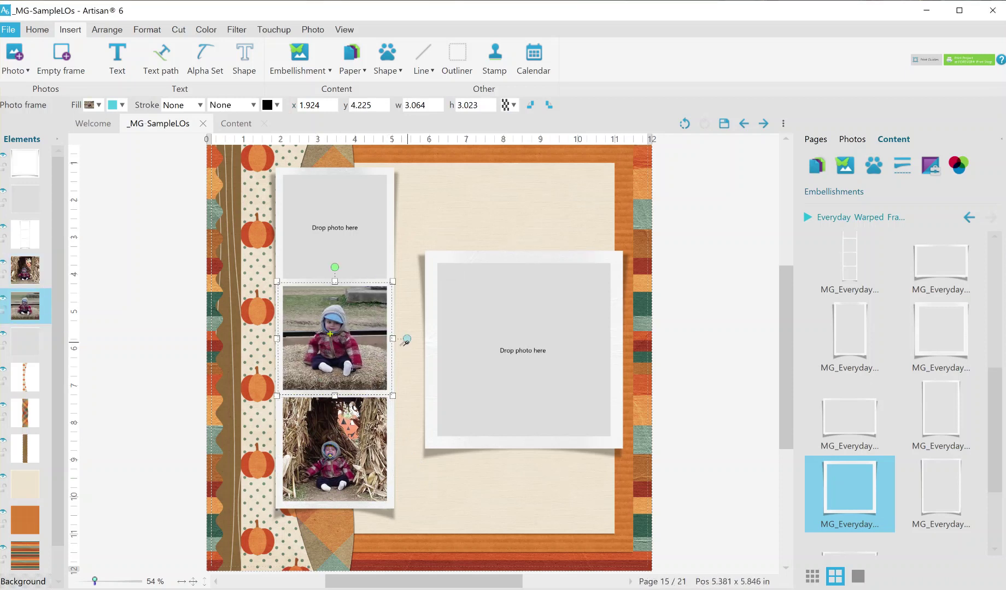
pyautogui.moveTo(405, 340); pyautogui.dragTo(407, 338)
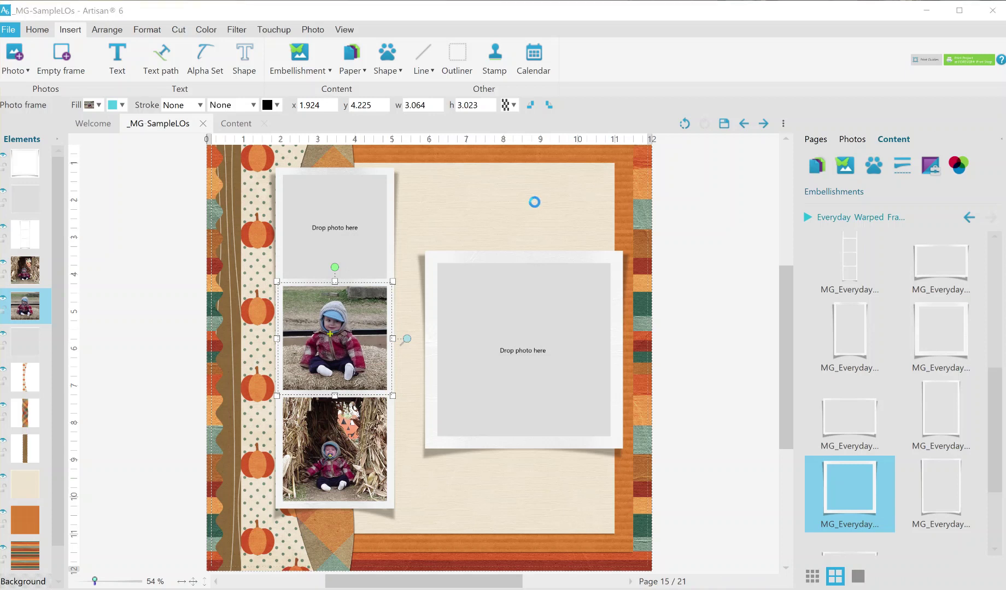
# Put the pumpkin patch photo in the top frame, zoomed out slightly
pyautogui.moveTo(533, 201); pyautogui.dragTo(350, 235)
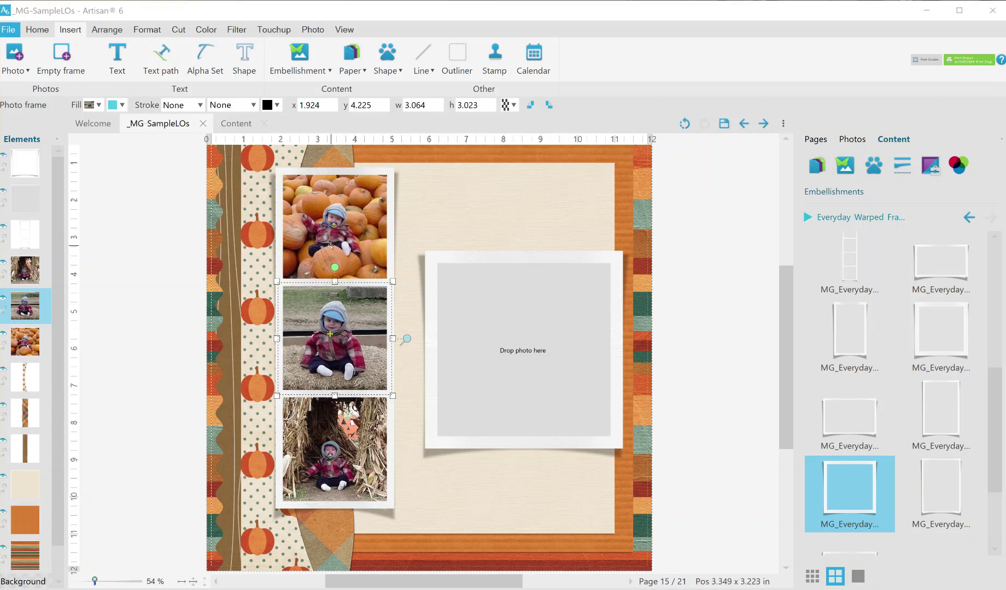
pyautogui.click(330, 246)
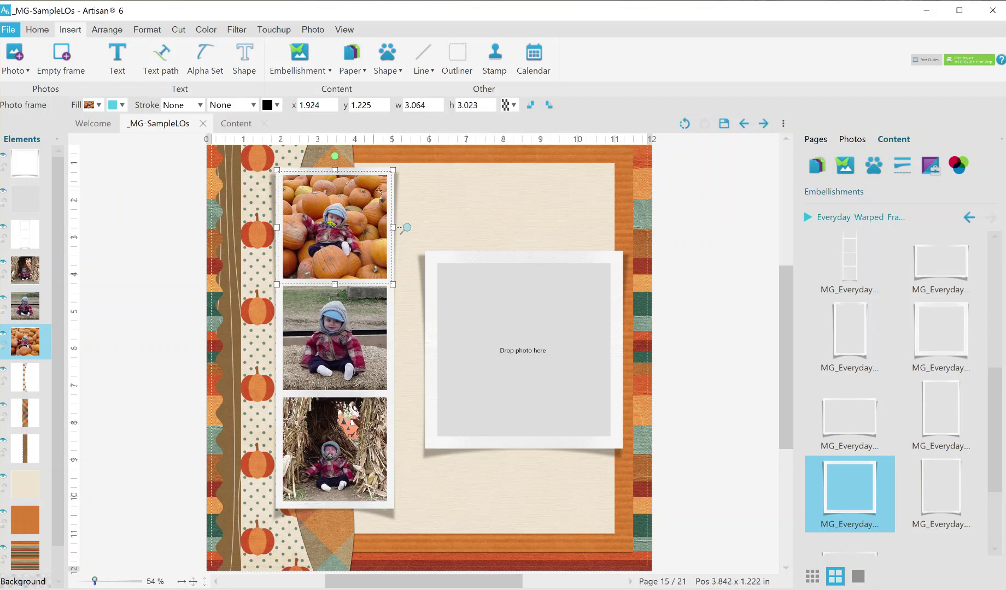
pyautogui.moveTo(407, 228); pyautogui.dragTo(406, 227)
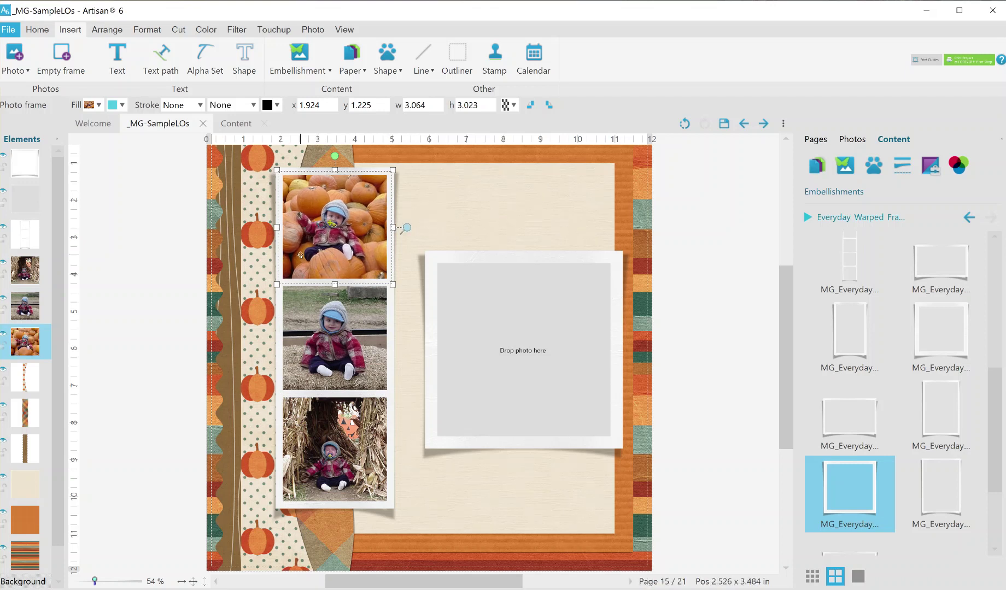
pyautogui.click(25, 243)
# Group the left column of frame and photo layers, including the pumpkin photo, into one unit
pyautogui.keyDown('shift'); pyautogui.click(25, 308); pyautogui.keyUp('shift')
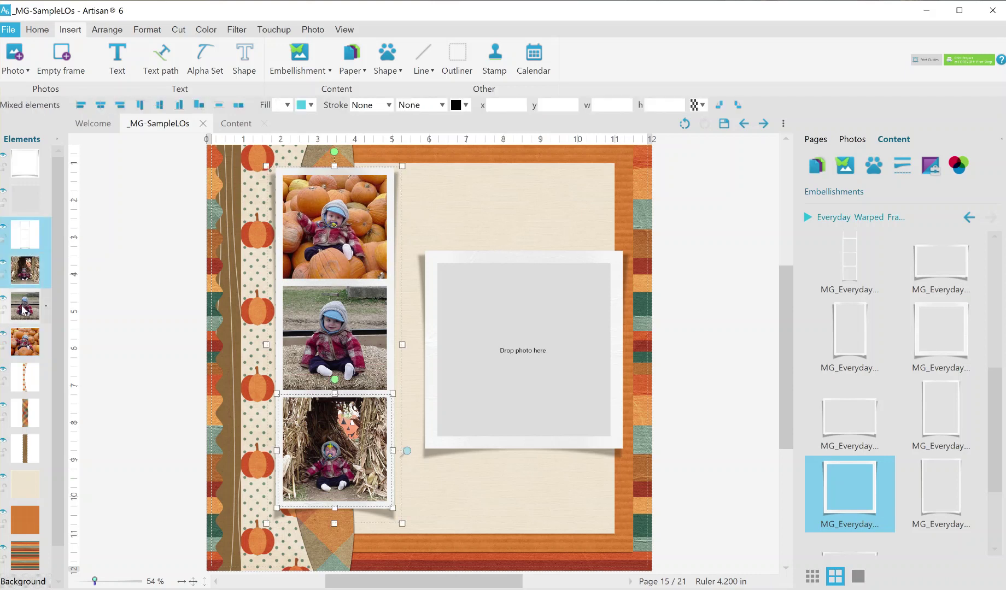
pyautogui.keyDown('shift'); pyautogui.click(22, 340); pyautogui.keyUp('shift')
pyautogui.rightClick(44, 344)
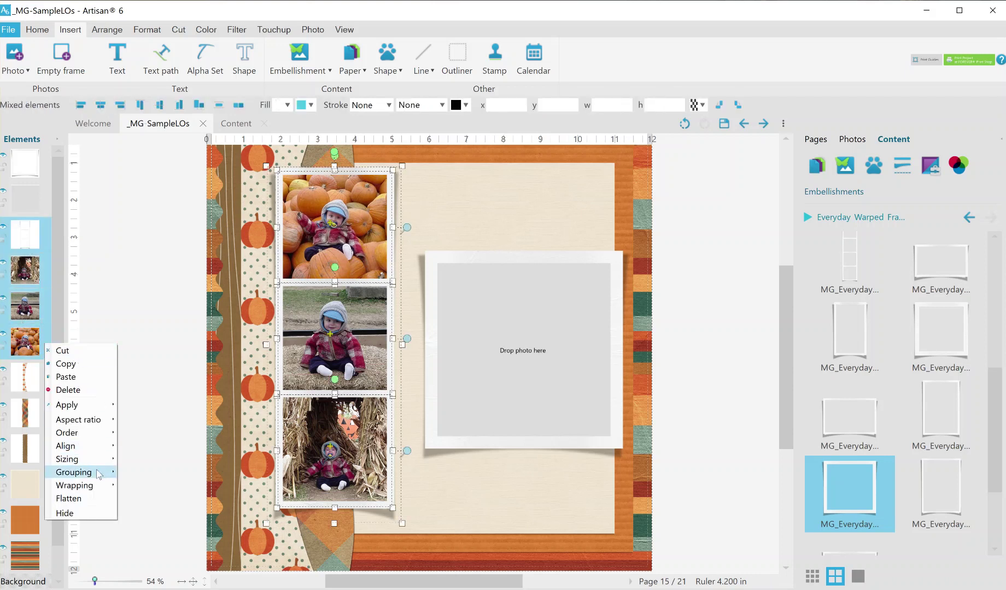
pyautogui.moveTo(98, 475)
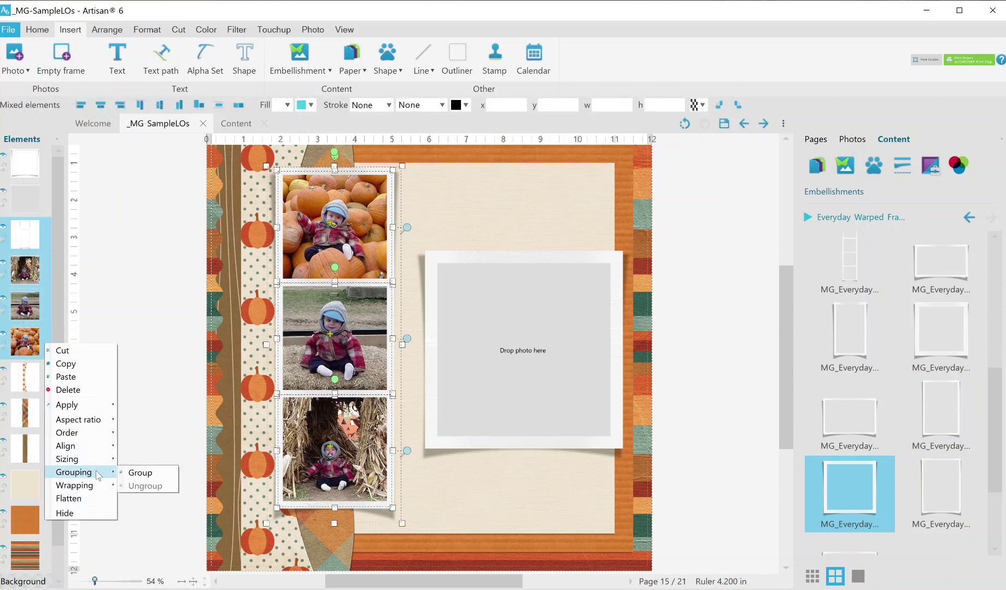
pyautogui.click(140, 473)
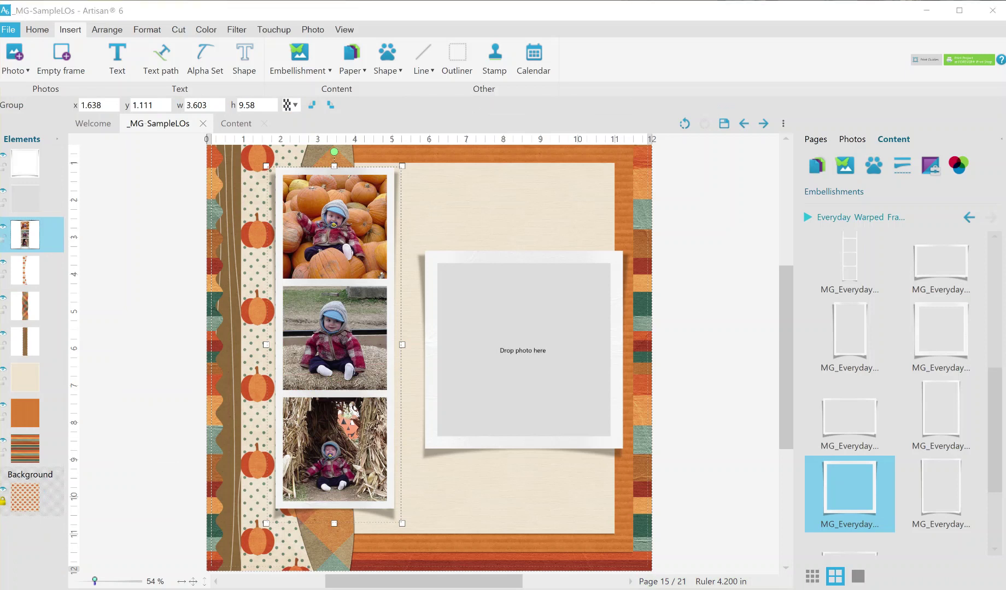
# Drop the hay-wagon family photo into the large square frame and reposition it inside
pyautogui.moveTo(547, 356); pyautogui.dragTo(529, 358)
pyautogui.click(542, 343)
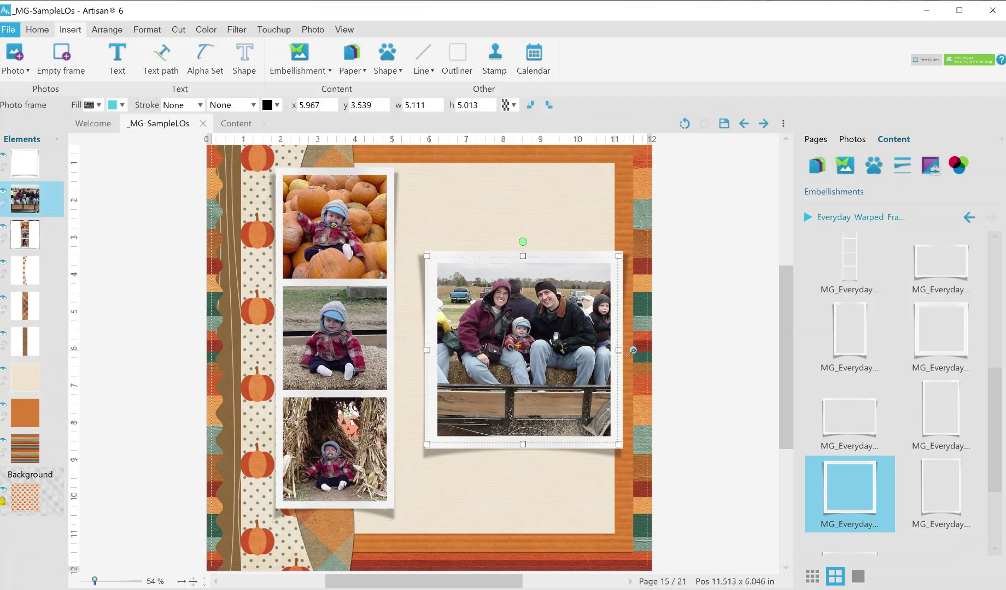
pyautogui.moveTo(523, 350); pyautogui.dragTo(518, 345)
pyautogui.click(709, 232)
# Switch the content browser to Everyday Fasteners and browse its cord, twine and rope fasteners
pyautogui.click(806, 217)
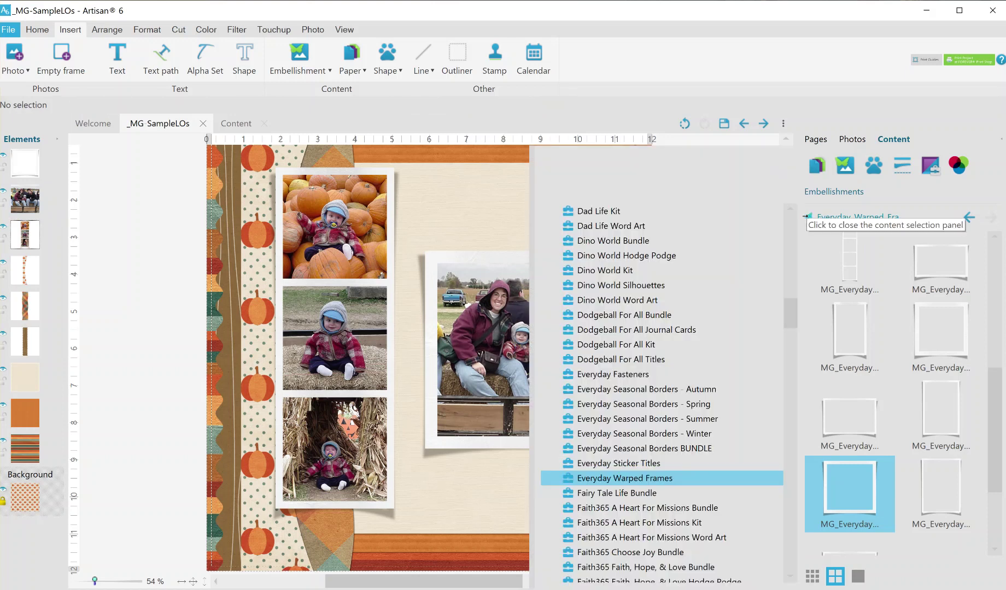
pyautogui.click(677, 375)
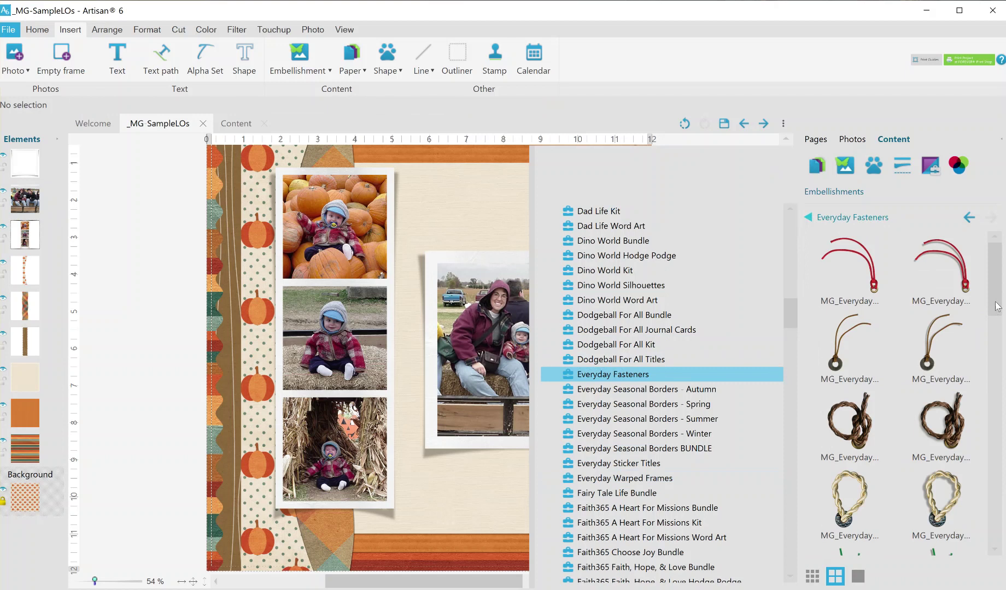
pyautogui.scroll(-1, 964, 371)
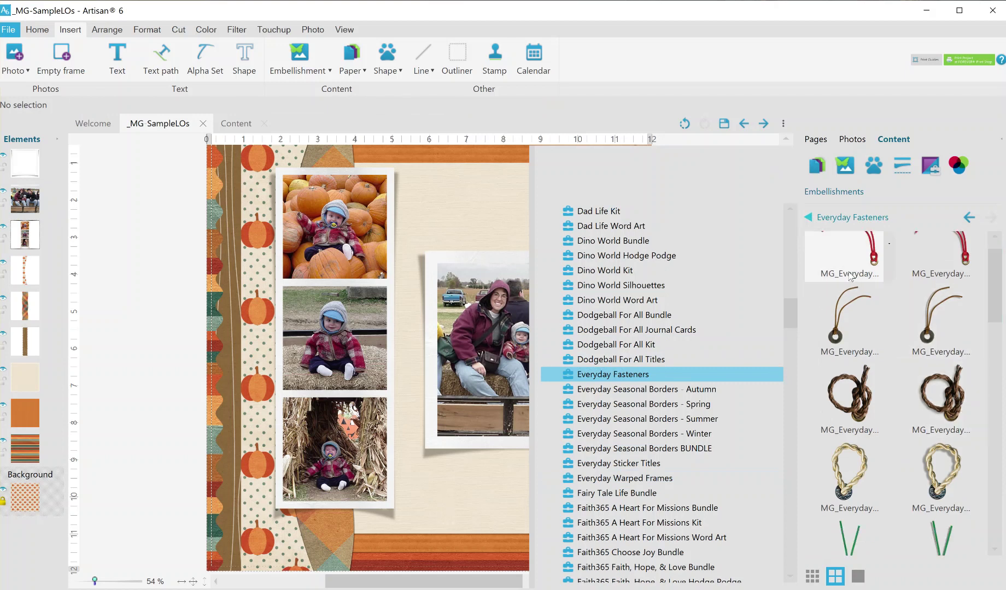
pyautogui.scroll(1, 995, 306)
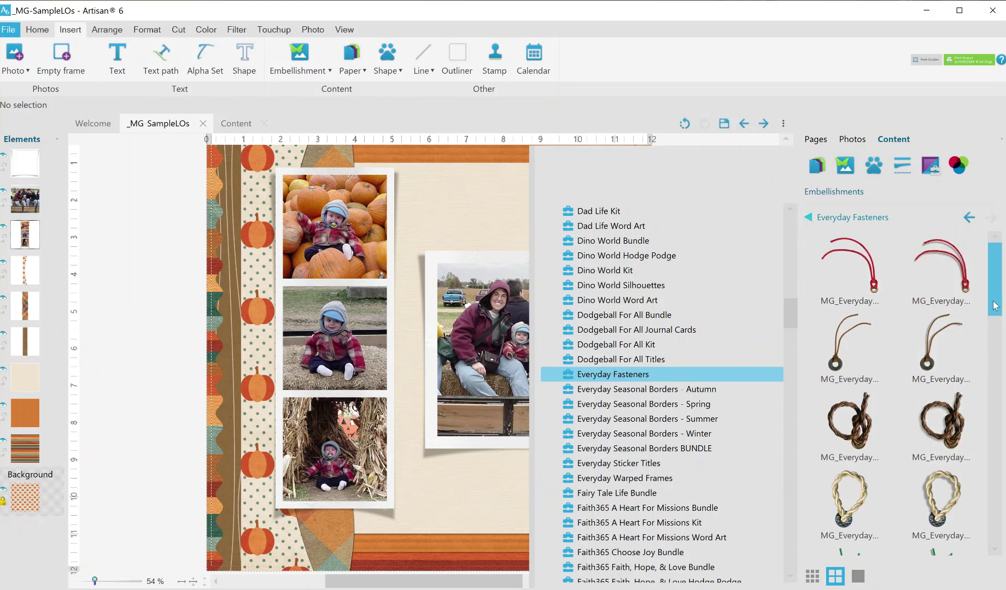
pyautogui.scroll(-1, 994, 306)
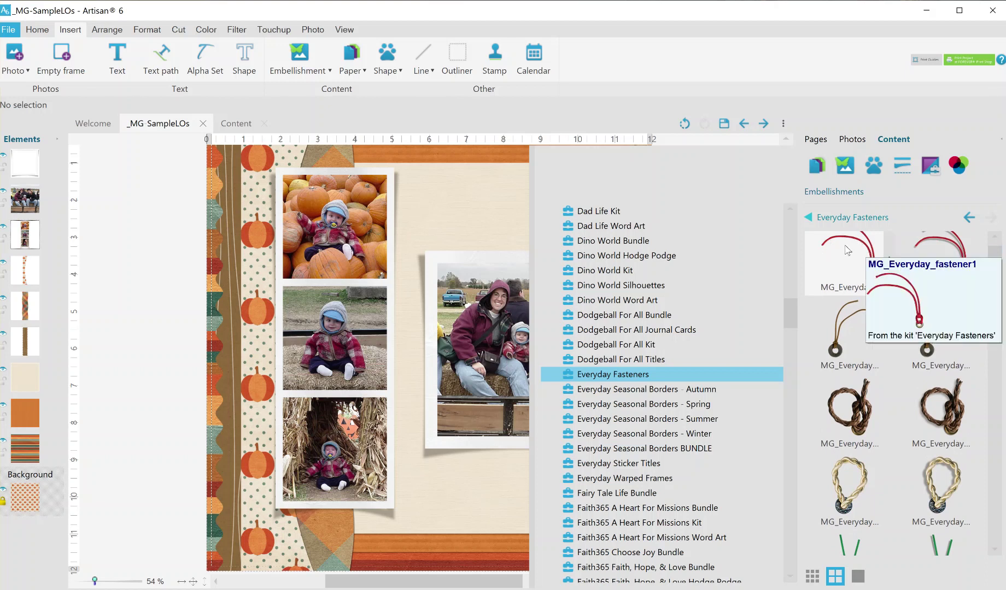
pyautogui.moveTo(833, 249)
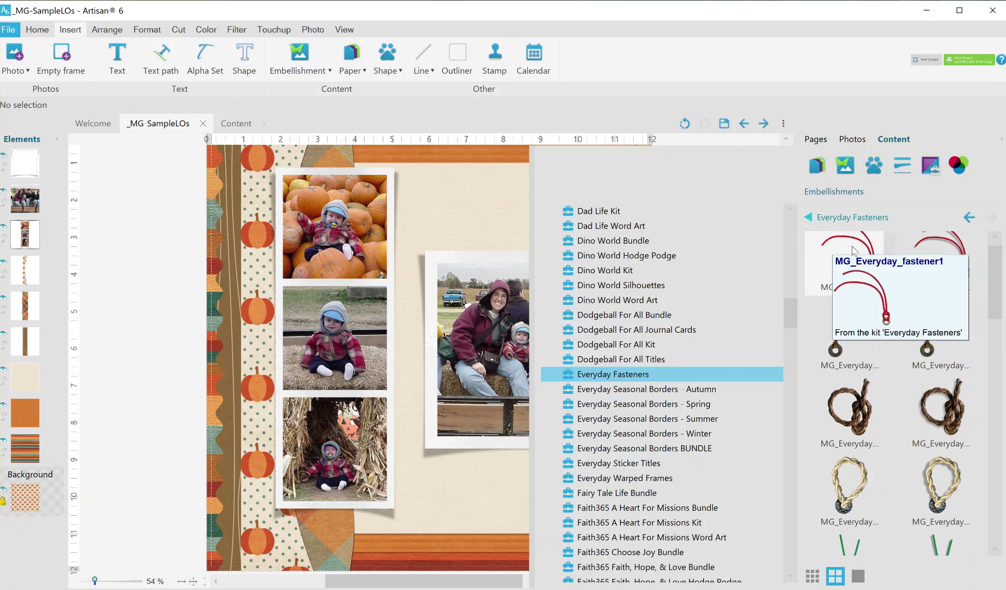
pyautogui.moveTo(954, 255)
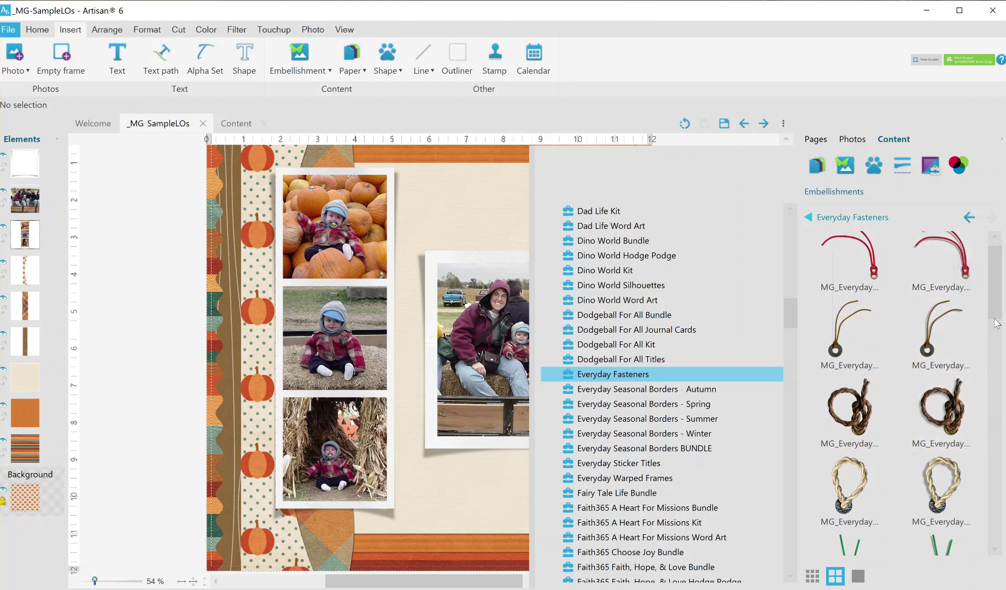
pyautogui.scroll(-1, 996, 323)
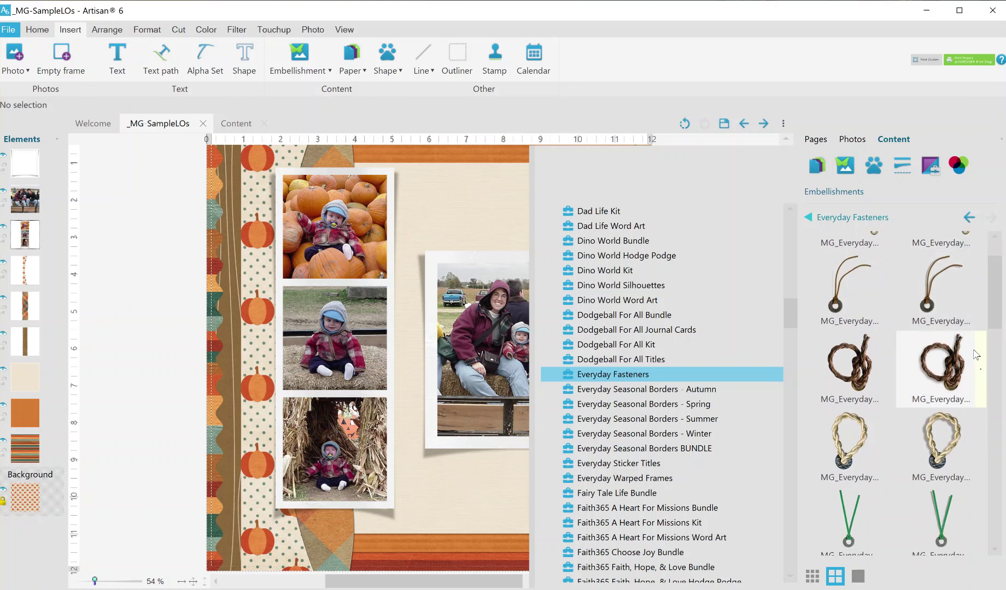
# Add the brown knot fastener and the long cream rope fastener to the page
pyautogui.doubleClick(951, 367)
pyautogui.moveTo(439, 363); pyautogui.dragTo(471, 246)
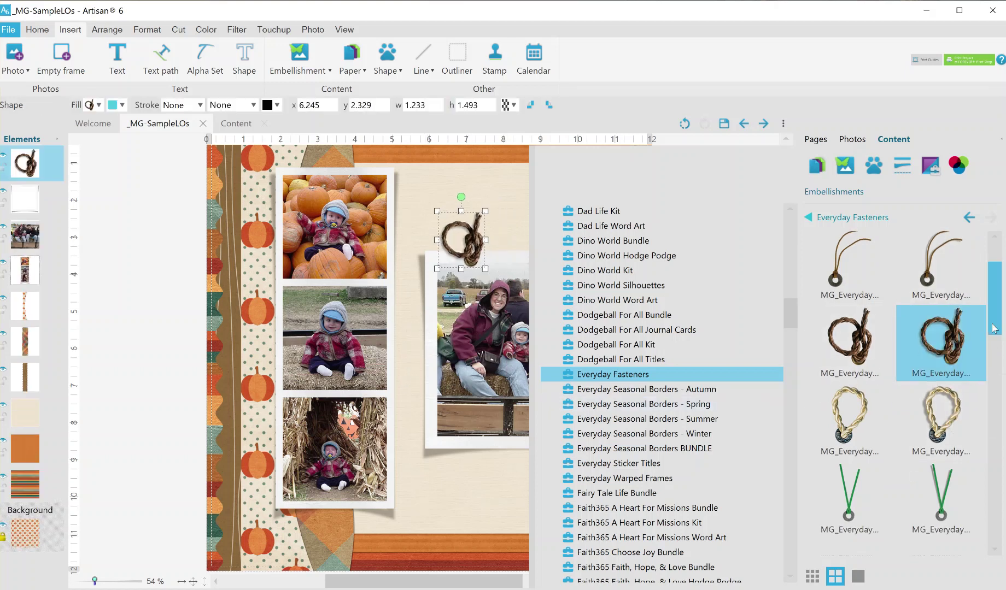
pyautogui.moveTo(994, 325); pyautogui.dragTo(994, 540)
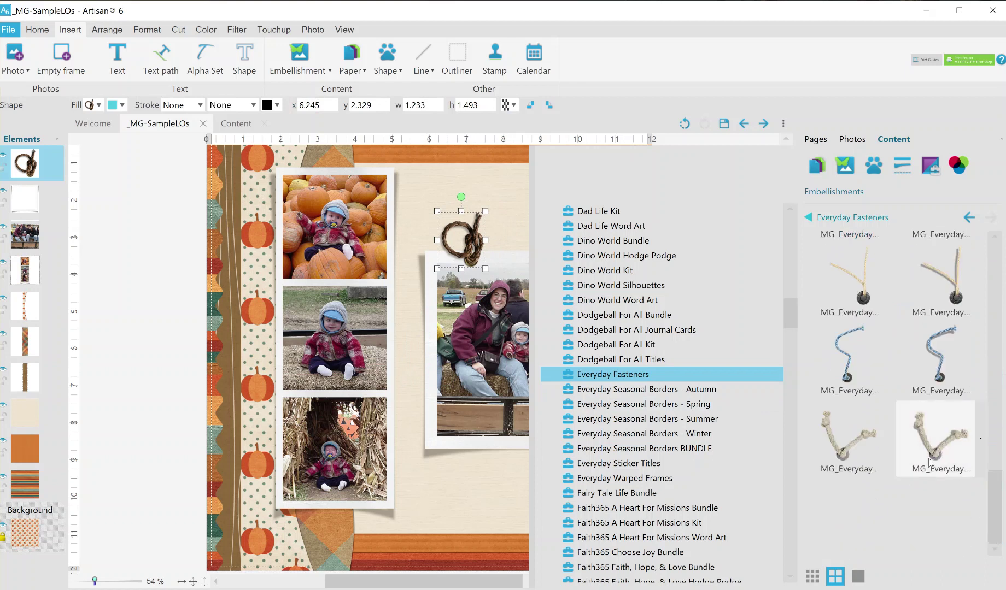
pyautogui.doubleClick(932, 453)
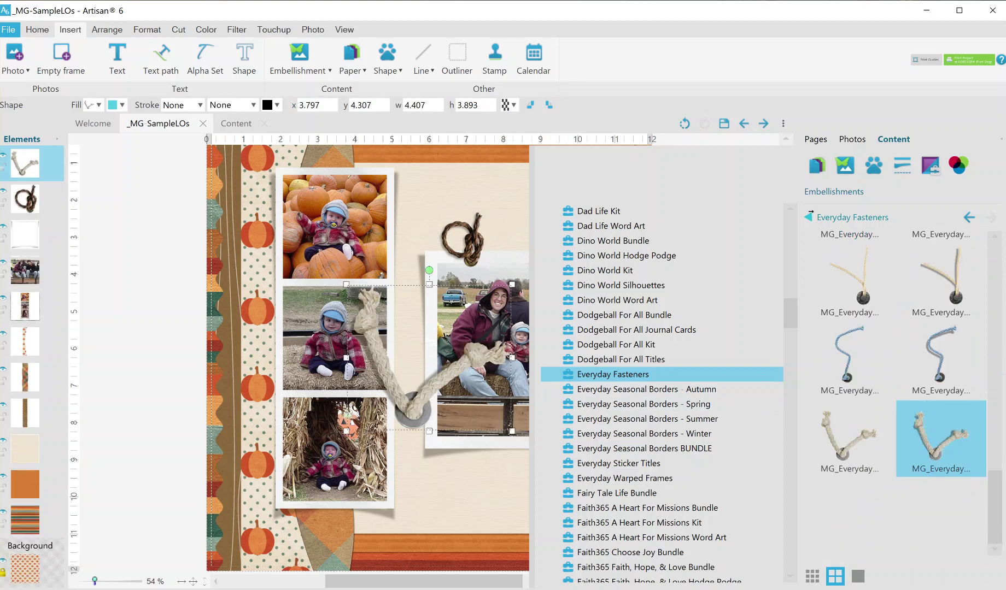
# Place the brown rope knot atop the hayride photo at a tilted angle
pyautogui.click(508, 246)
pyautogui.moveTo(508, 246); pyautogui.dragTo(525, 245)
pyautogui.moveTo(513, 203); pyautogui.dragTo(528, 207)
pyautogui.moveTo(518, 248); pyautogui.dragTo(523, 254)
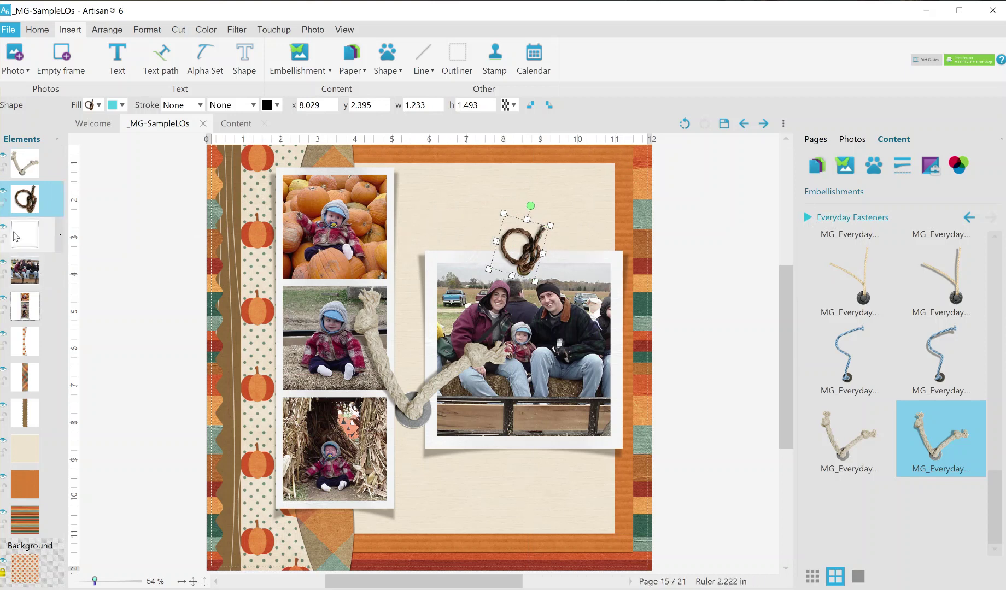
# Group the knot, frame and hayride photo; shrink the cream rope to about 1.8 x 1.6 in atop the pumpkin photo
pyautogui.keyDown('shift'); pyautogui.click(57, 282); pyautogui.keyUp('shift')
pyautogui.rightClick(56, 281)
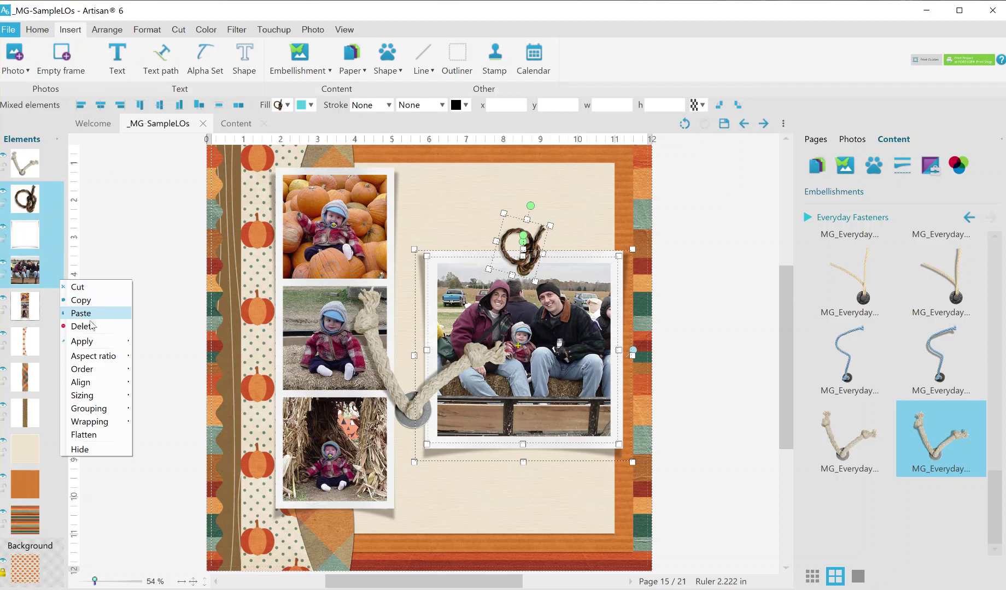
pyautogui.moveTo(87, 410)
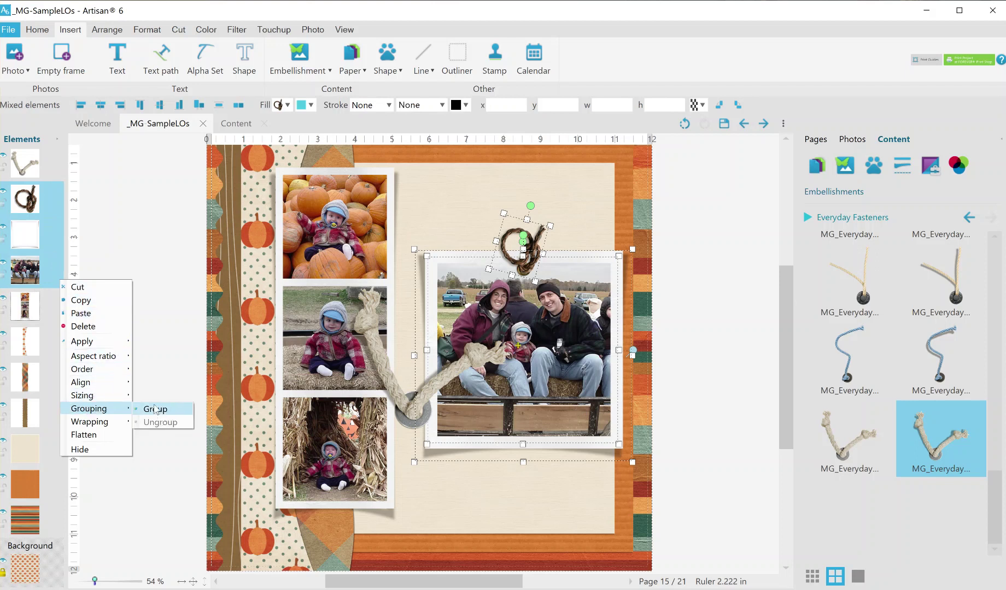
pyautogui.click(158, 408)
pyautogui.moveTo(401, 403); pyautogui.dragTo(339, 277)
pyautogui.moveTo(450, 306); pyautogui.dragTo(292, 179)
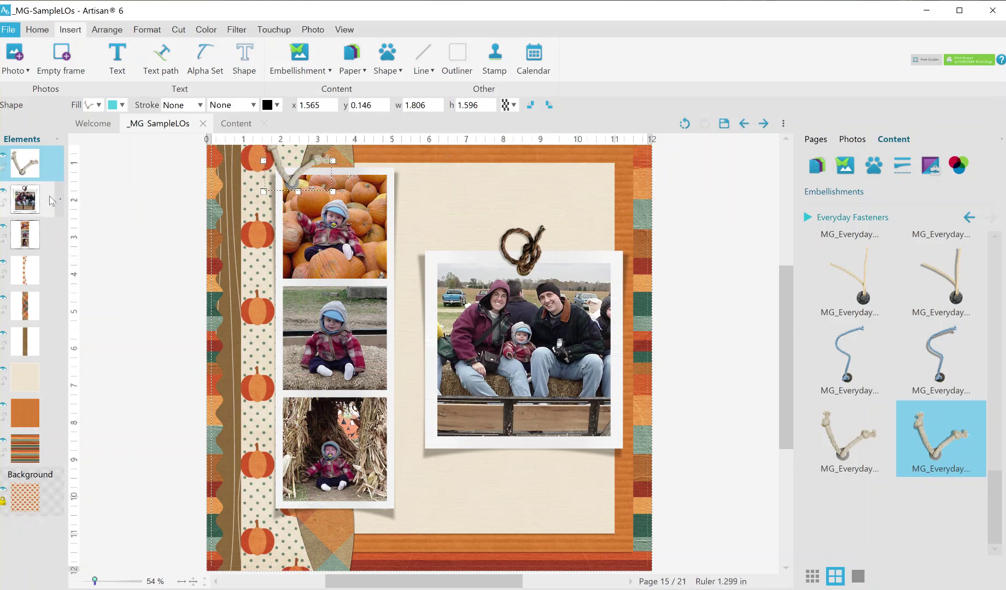
# Group the cream rope with the photo strip, then tilt it slightly counter-clockwise and reposition it
pyautogui.keyDown('ctrl'); pyautogui.click(29, 236); pyautogui.keyUp('ctrl')
pyautogui.rightClick(59, 242)
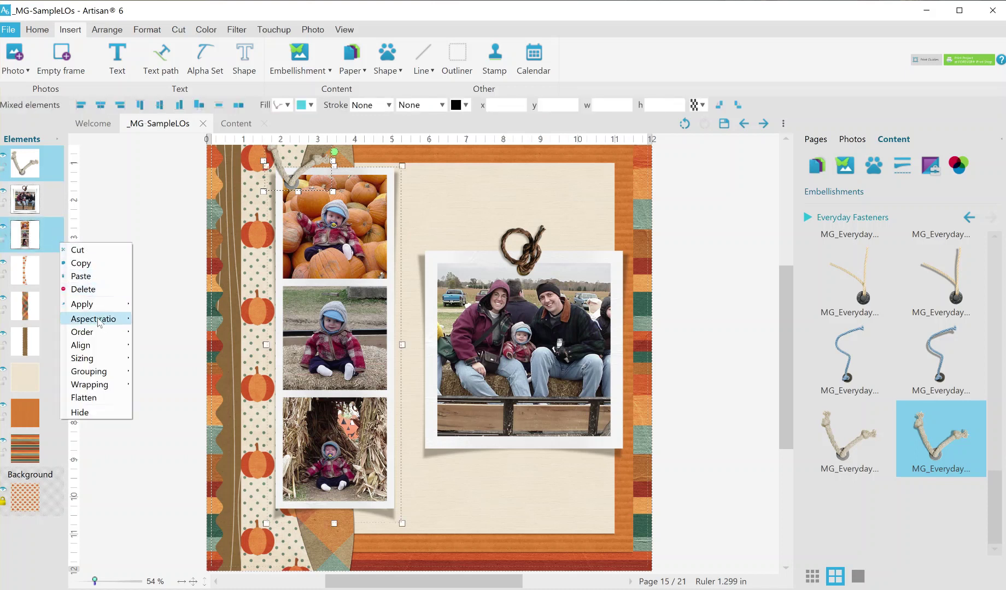
pyautogui.moveTo(97, 374)
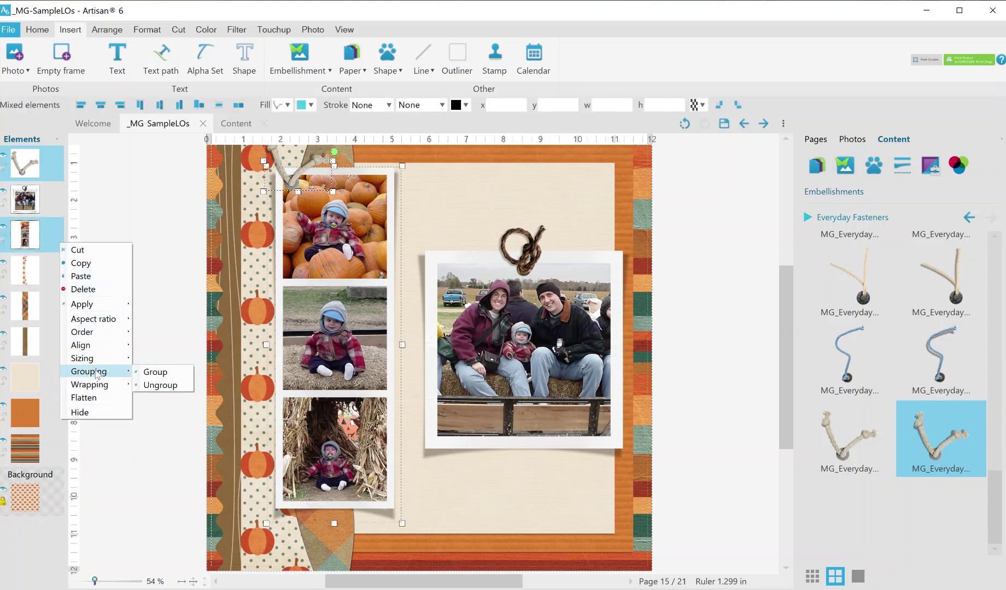
pyautogui.click(167, 373)
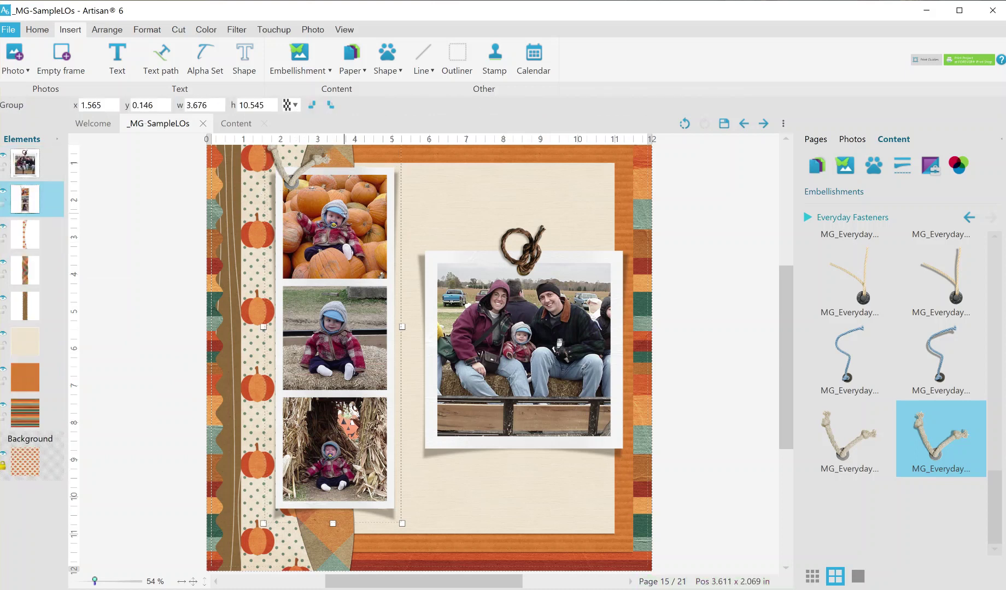
pyautogui.moveTo(342, 218); pyautogui.dragTo(338, 250)
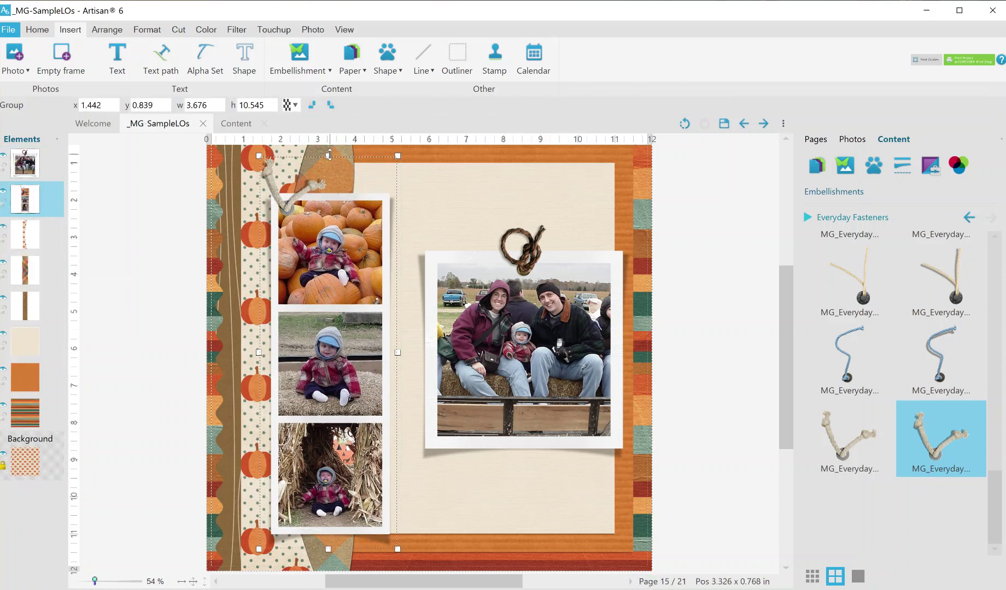
pyautogui.moveTo(328, 149); pyautogui.dragTo(314, 147)
pyautogui.moveTo(309, 223); pyautogui.dragTo(308, 204)
# Tilt the hayride photo group slightly clockwise and move it down-left to about x 5.3, y 3.5
pyautogui.click(559, 268)
pyautogui.moveTo(523, 207); pyautogui.dragTo(535, 200)
pyautogui.moveTo(532, 312); pyautogui.dragTo(508, 361)
pyautogui.click(808, 217)
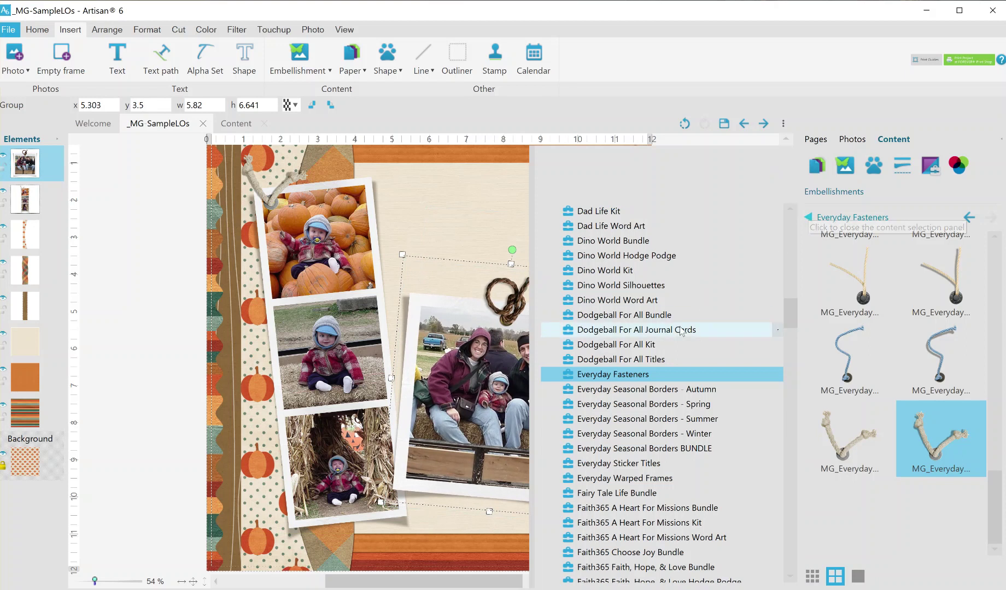
# Browse the Happy Hayride Bundle & Bonus embellishments, then open the 14/15 spread to page 14
pyautogui.scroll(-10, 751, 434)
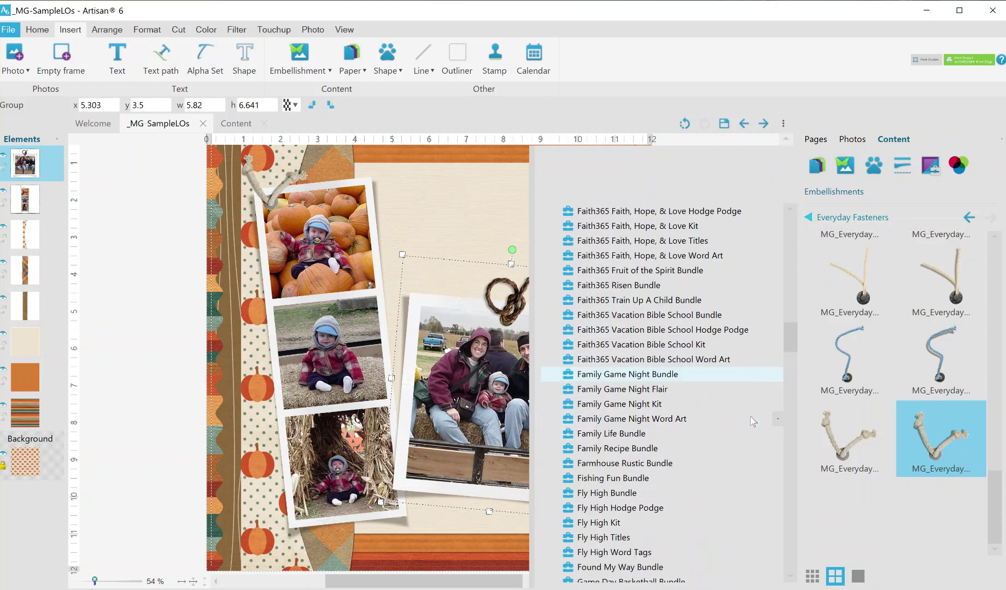
pyautogui.moveTo(789, 351); pyautogui.dragTo(796, 400)
pyautogui.click(690, 435)
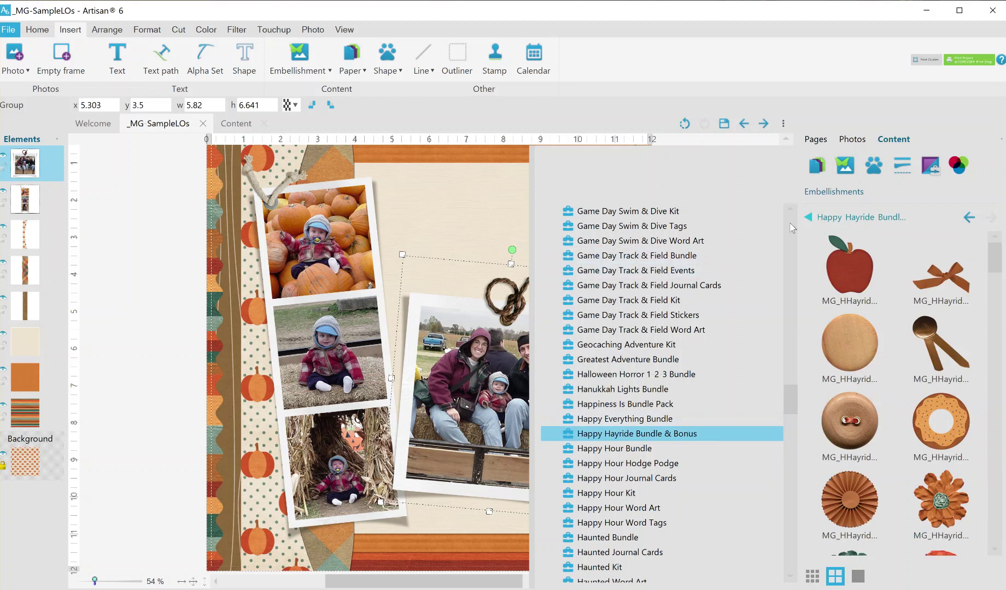
pyautogui.moveTo(999, 268); pyautogui.dragTo(999, 303)
pyautogui.click(816, 139)
pyautogui.click(850, 265)
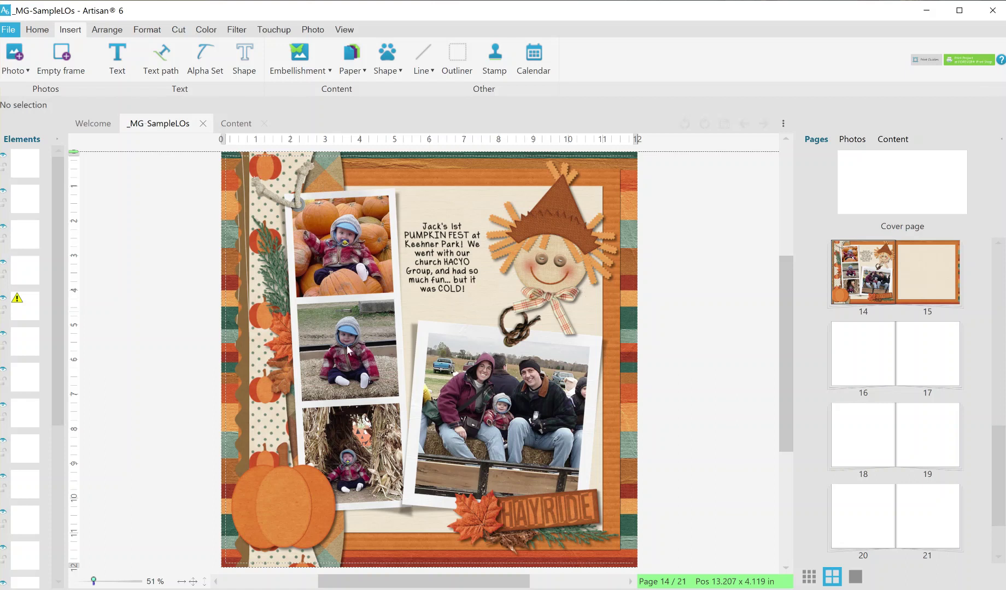
pyautogui.click(272, 498)
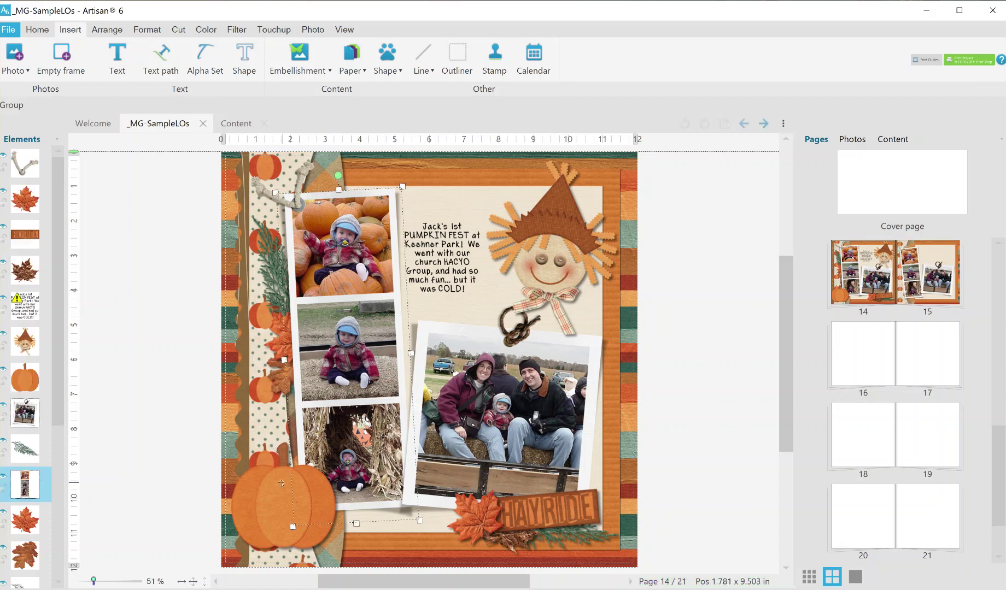
pyautogui.click(271, 274)
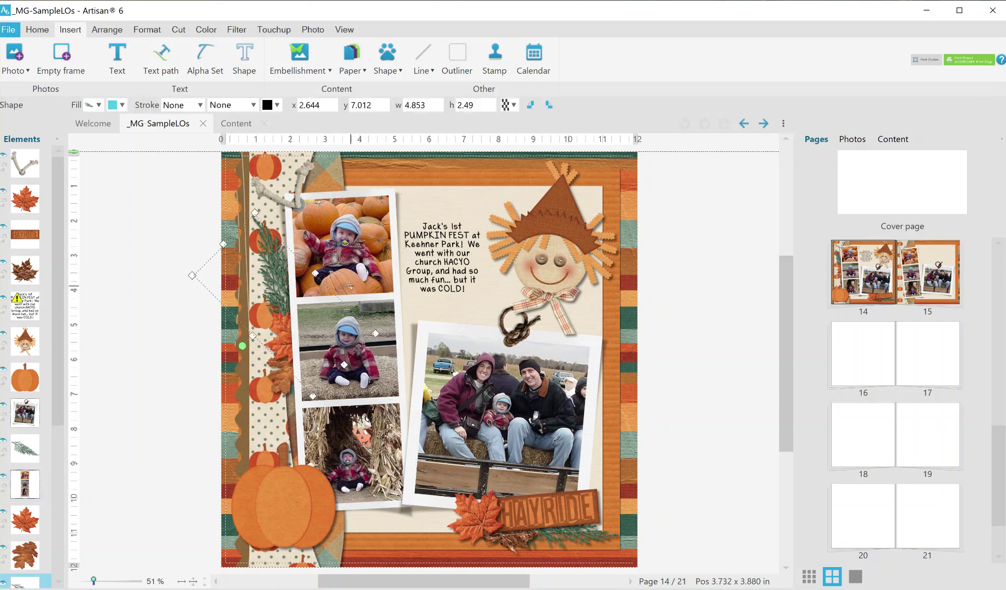
pyautogui.click(564, 267)
pyautogui.scroll(3, 578, 190)
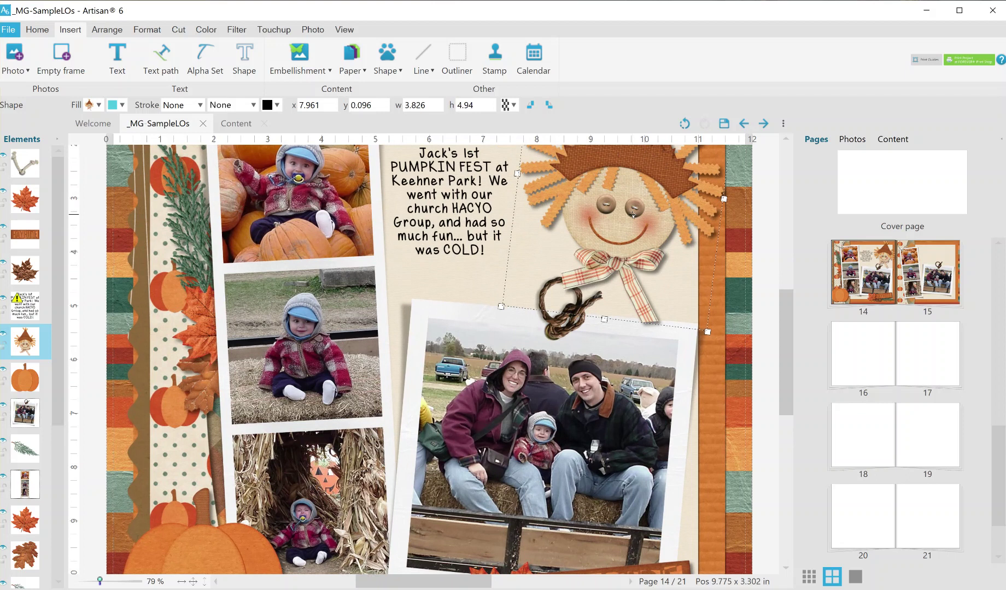
pyautogui.moveTo(785, 326)
pyautogui.mouseDown()
pyautogui.moveTo(791, 298)
pyautogui.moveTo(794, 350)
pyautogui.moveTo(785, 314)
pyautogui.mouseUp()
pyautogui.scroll(-1, 674, 370)
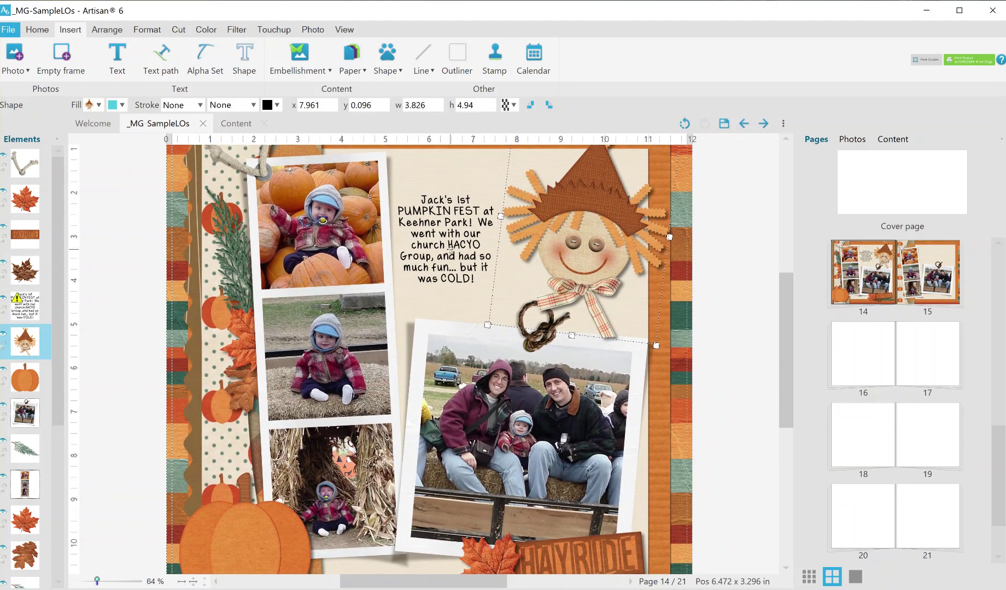
pyautogui.moveTo(778, 320); pyautogui.dragTo(781, 308)
pyautogui.scroll(-1, 581, 269)
pyautogui.scroll(-4, 582, 269)
pyautogui.moveTo(786, 326); pyautogui.dragTo(781, 338)
pyautogui.scroll(2, 455, 275)
pyautogui.scroll(1, 453, 276)
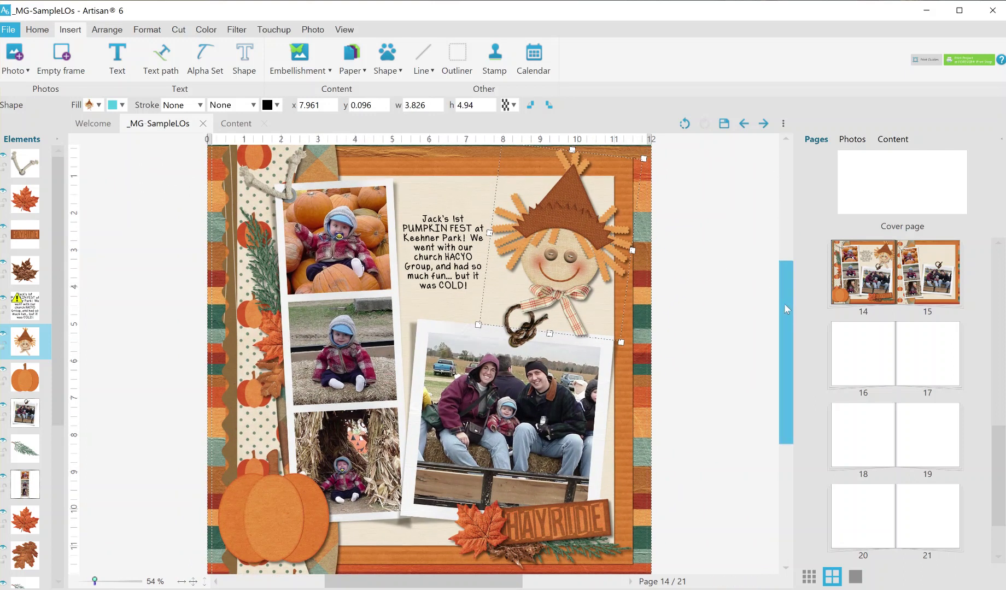
pyautogui.scroll(-2, 727, 294)
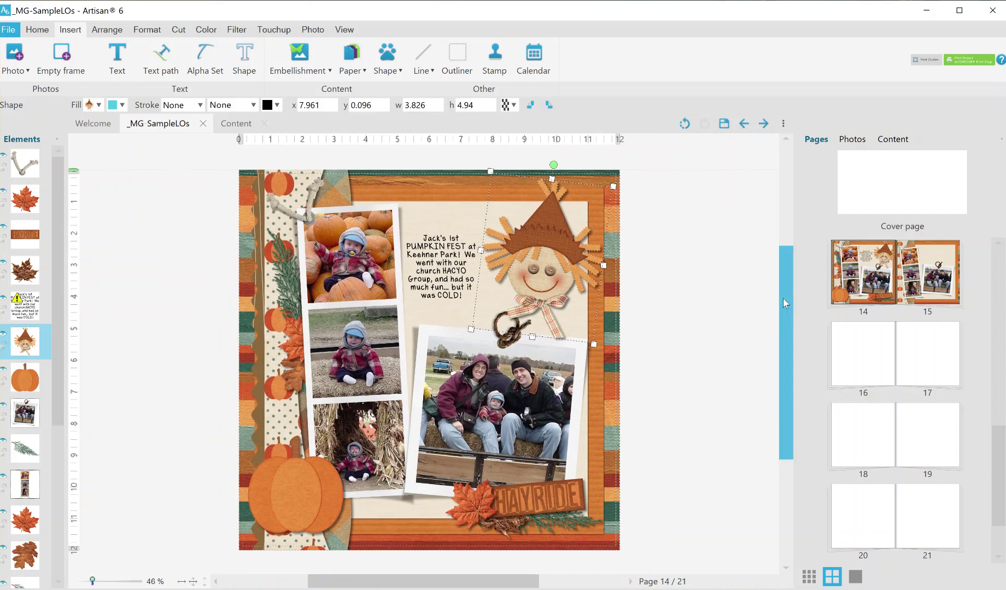
pyautogui.scroll(1, 782, 299)
pyautogui.scroll(-1, 781, 293)
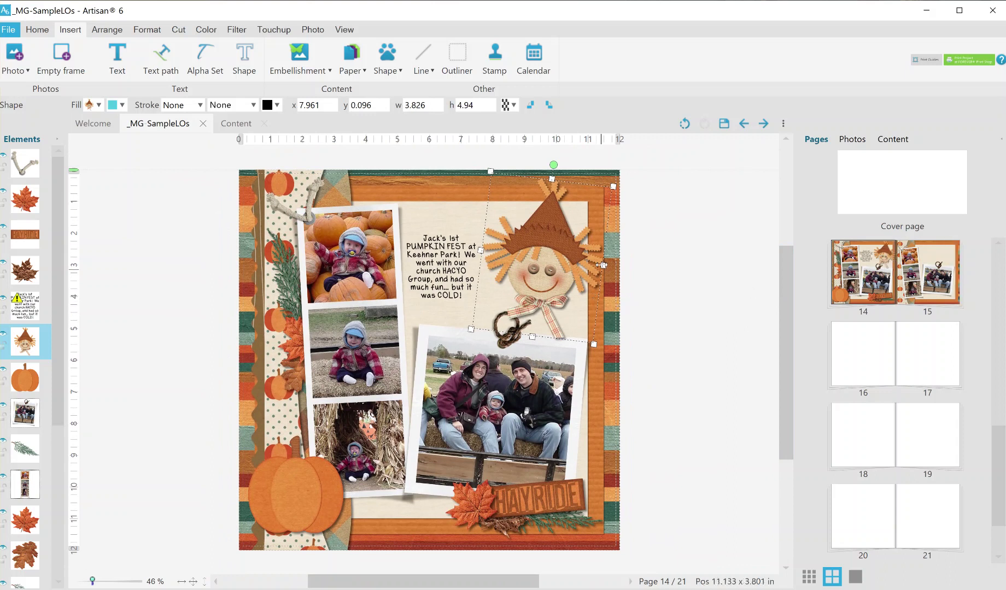
pyautogui.click(442, 247)
pyautogui.hotkey('ctrl', '+')
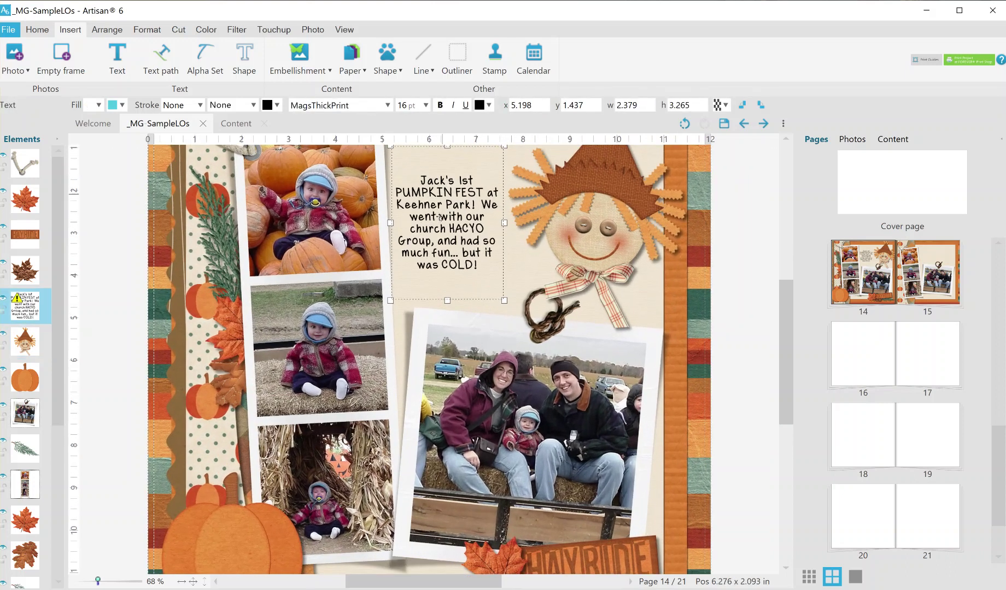
pyautogui.moveTo(787, 304); pyautogui.dragTo(785, 281)
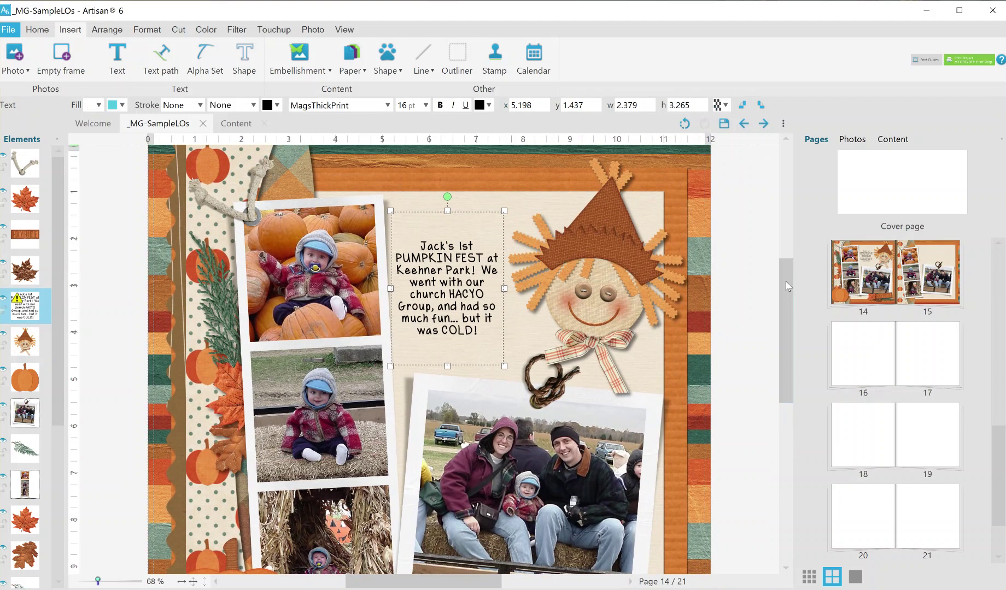
pyautogui.scroll(-4, 782, 289)
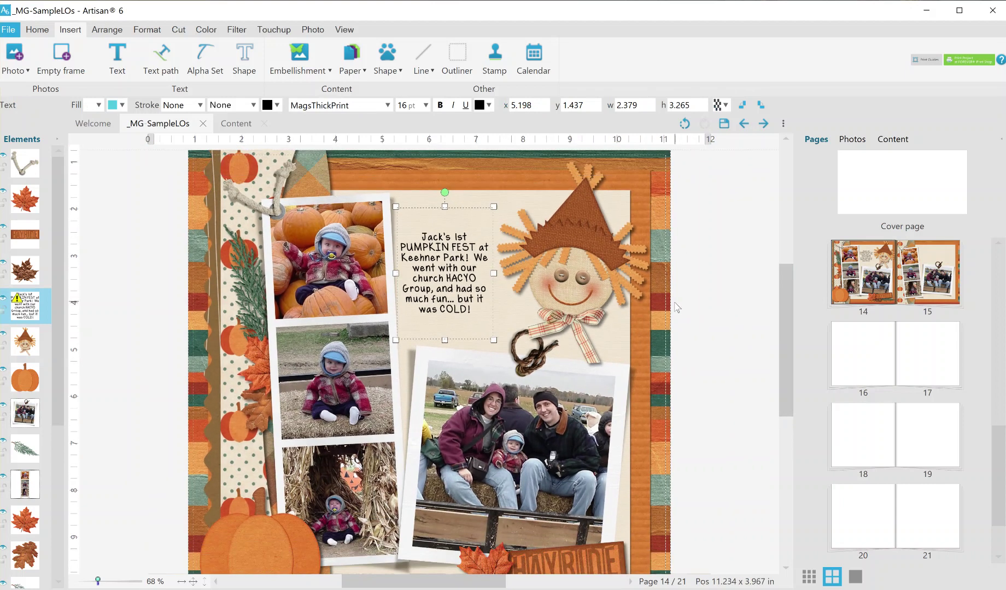
pyautogui.scroll(-1, 786, 336)
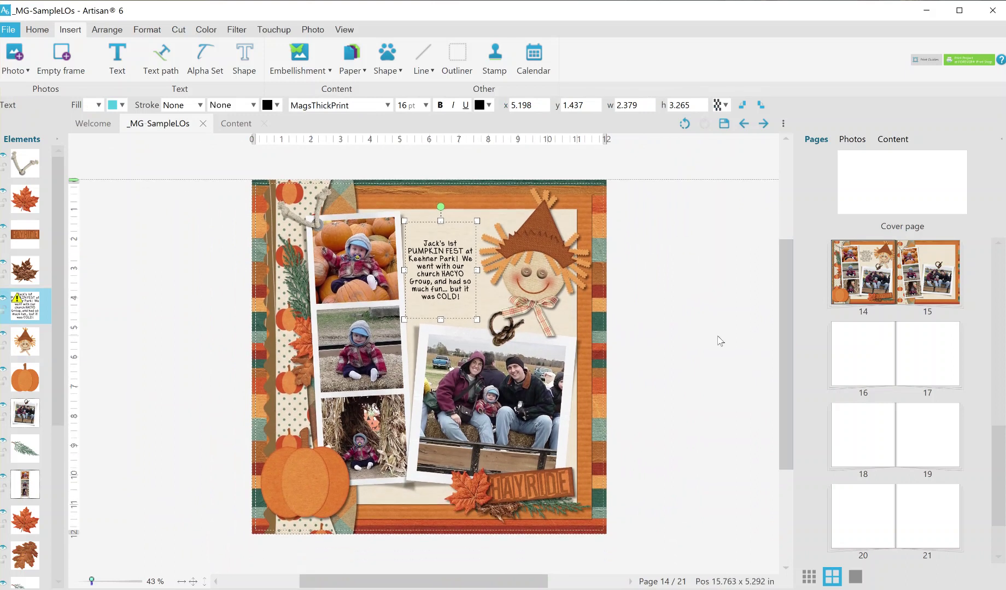